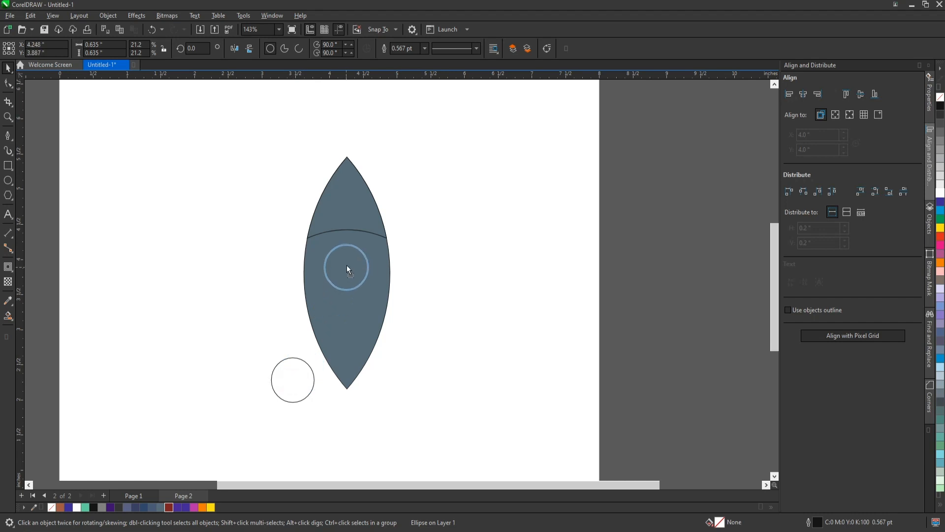
Step: Shrink the window circle slightly and align it horizontally with the centre of the rocket body
{"action": "left_click", "coordinate": [361, 233]}
{"action": "scroll", "coordinate": [363, 244], "scroll_direction": "up", "scroll_amount": 1}
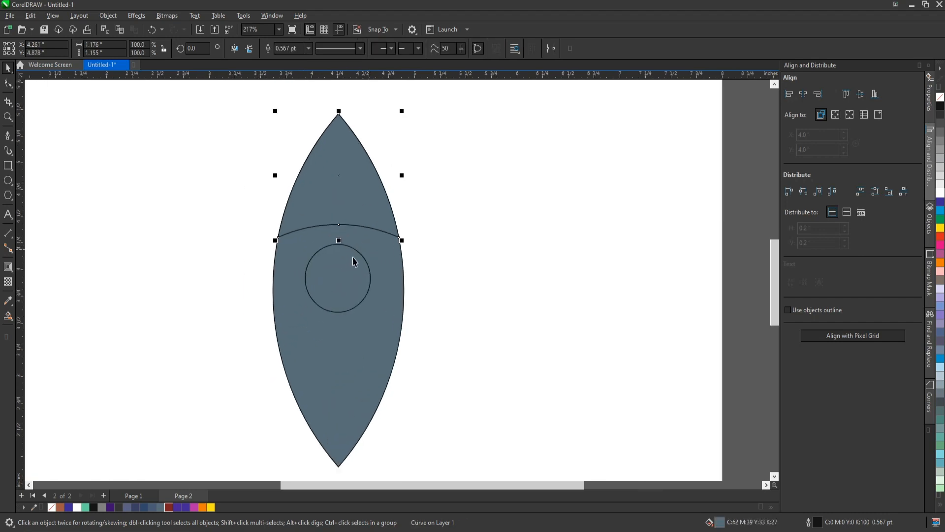
{"action": "left_click", "coordinate": [357, 249]}
{"action": "left_click", "coordinate": [379, 253], "text": "shift"}
{"action": "key", "text": "c"}
{"action": "left_click", "coordinate": [459, 260]}
{"action": "left_click_drag", "start_coordinate": [443, 243], "coordinate": [286, 335]}
{"action": "left_click", "coordinate": [337, 328], "text": "shift"}
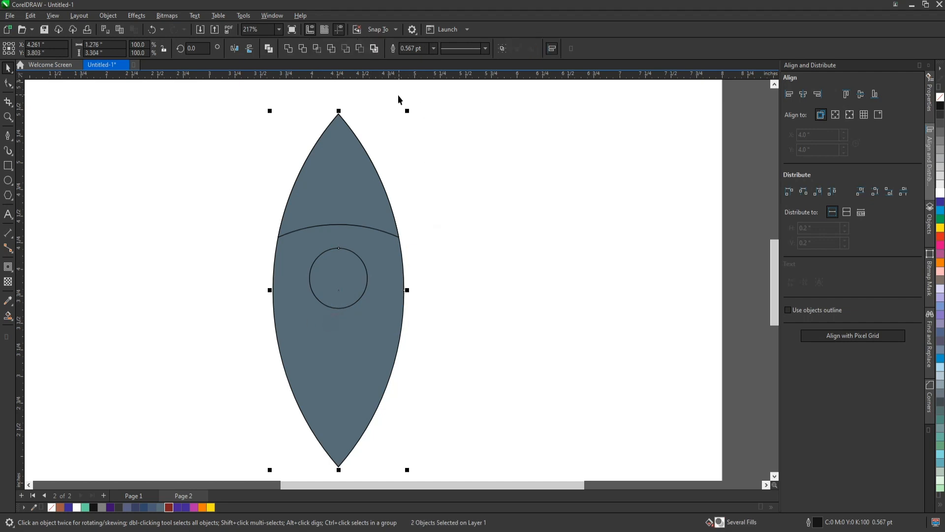
{"action": "left_click", "coordinate": [422, 217]}
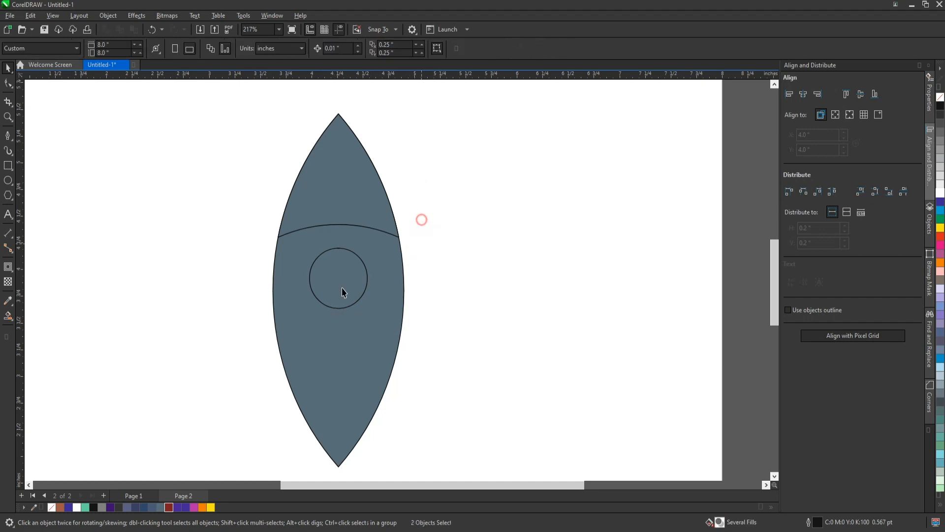
Step: Draw a rectangle about 2.04 by 1.24 in over the body's lower tip and centre it horizontally on the body
{"action": "scroll", "coordinate": [271, 323], "scroll_direction": "down", "scroll_amount": 2}
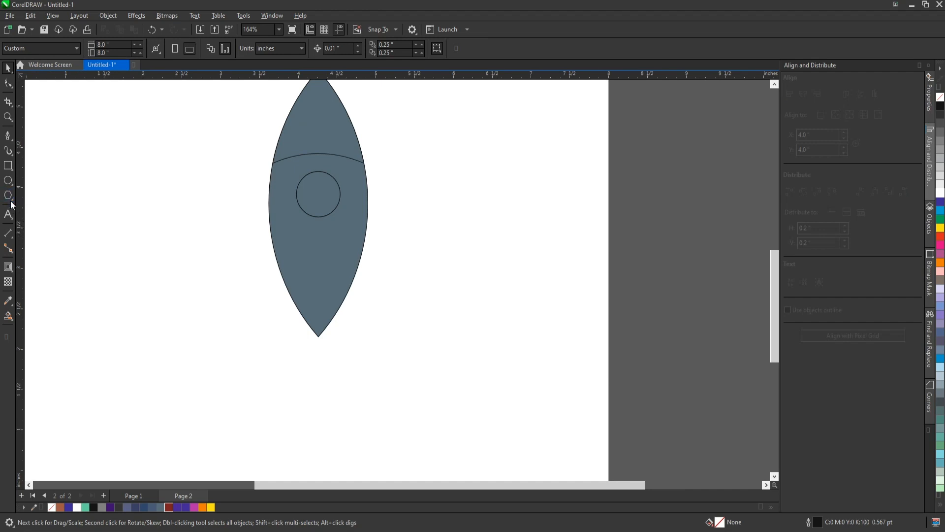
{"action": "left_click_drag", "start_coordinate": [245, 269], "coordinate": [403, 369]}
{"action": "key", "text": "space"}
{"action": "left_click", "coordinate": [349, 248], "text": "shift"}
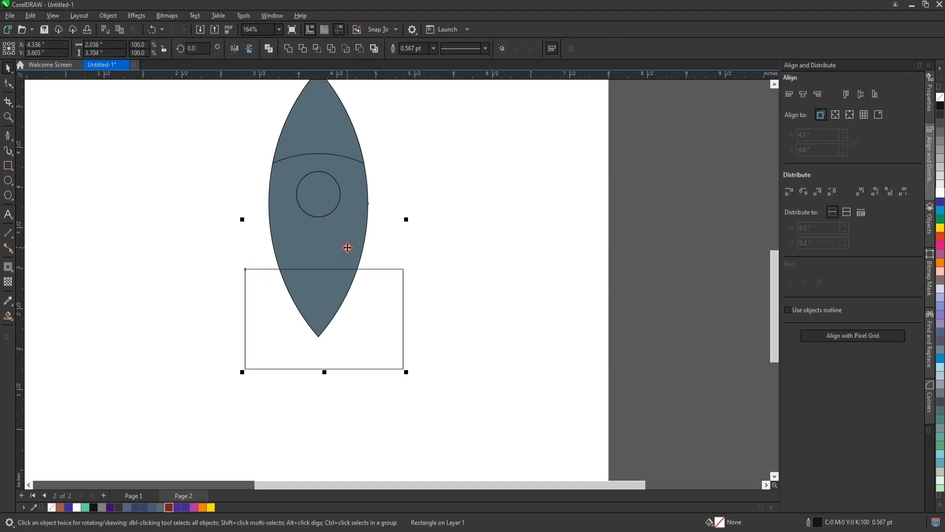
{"action": "key", "text": "c"}
{"action": "left_click", "coordinate": [453, 248]}
{"action": "left_click", "coordinate": [318, 369]}
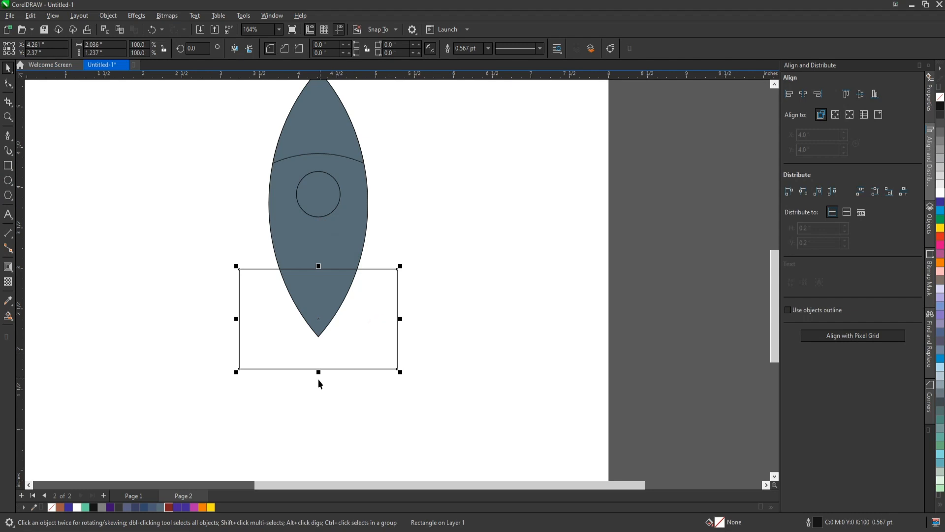
{"action": "left_click", "coordinate": [423, 348]}
Step: Create the body section between nose arc and rectangle, excluding the window, with Smart Fill and colour it black
{"action": "left_click", "coordinate": [11, 321]}
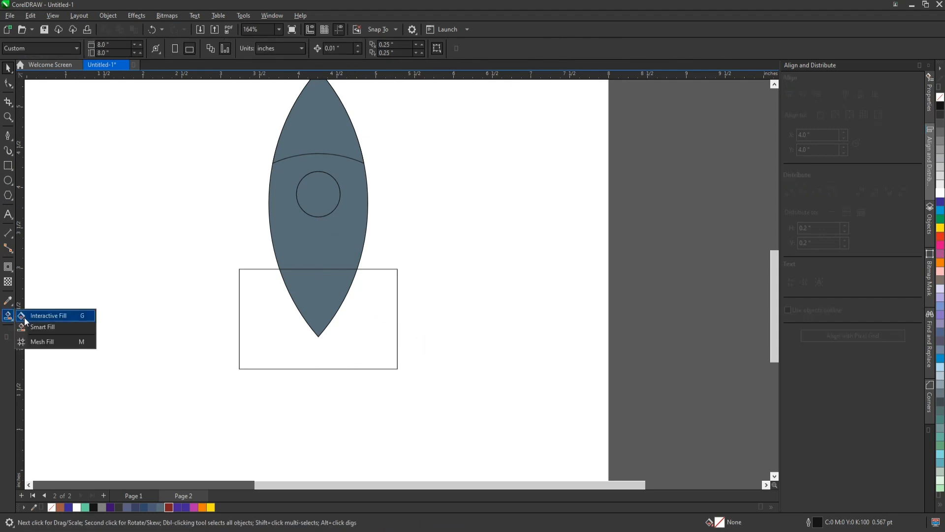
{"action": "left_click", "coordinate": [42, 327]}
{"action": "left_click", "coordinate": [333, 222]}
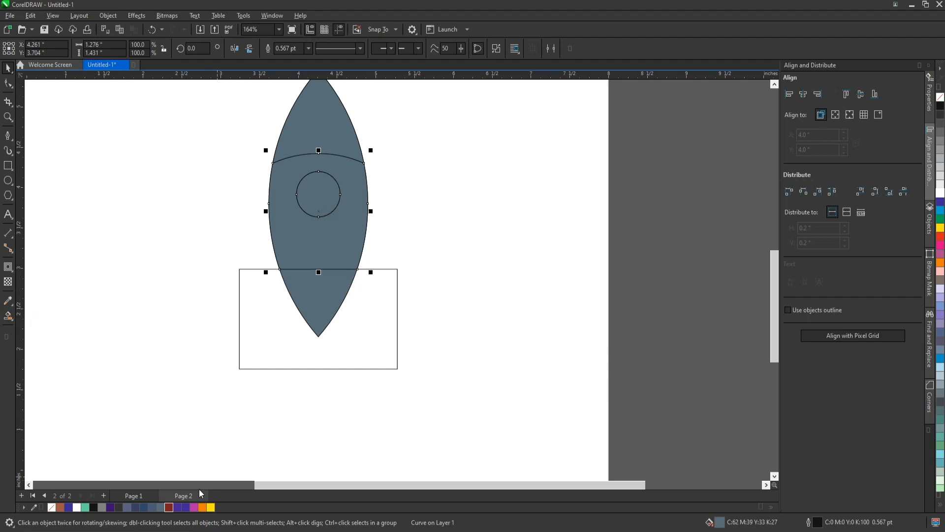
{"action": "left_click", "coordinate": [97, 507]}
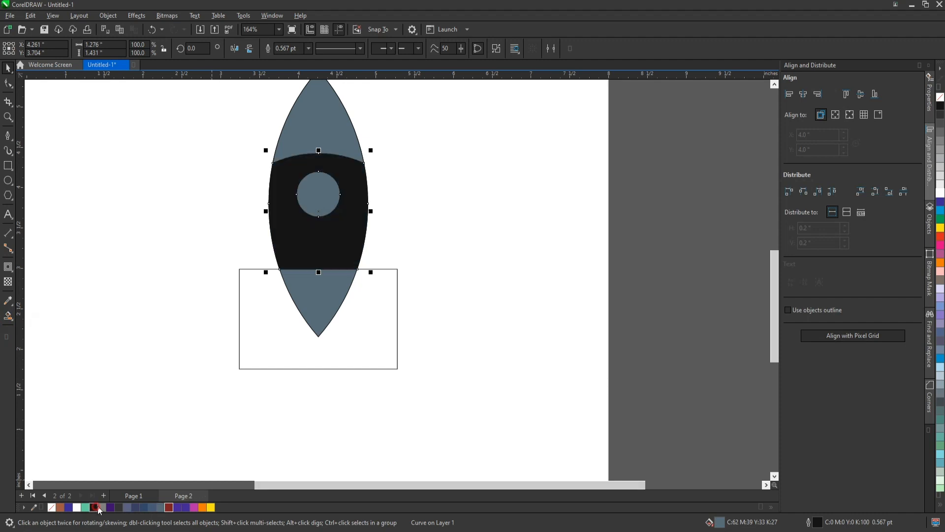
Step: Send the black body section to the back of the layer and delete the original body shape and window circle
{"action": "right_click", "coordinate": [358, 279]}
{"action": "mouse_move", "coordinate": [378, 299]}
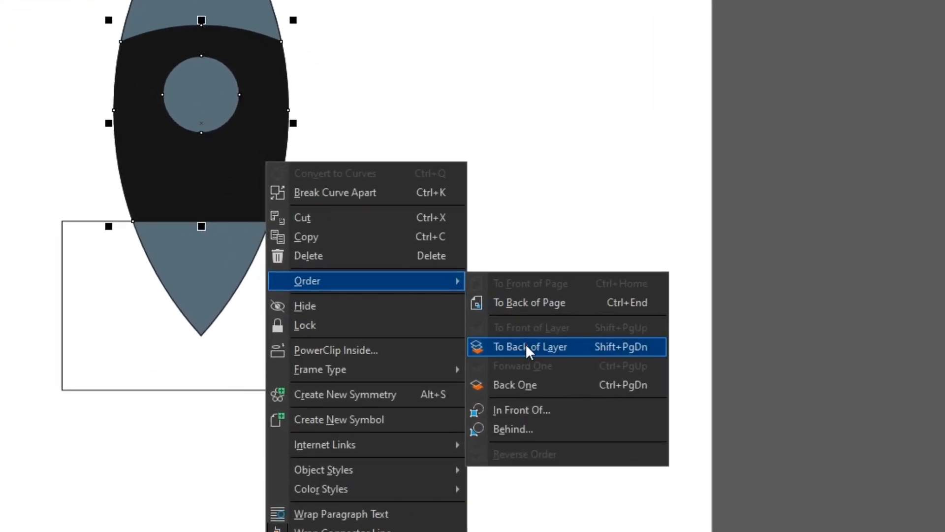
{"action": "left_click", "coordinate": [525, 346]}
{"action": "left_click_drag", "start_coordinate": [337, 242], "coordinate": [422, 264]}
{"action": "key", "text": "Delete"}
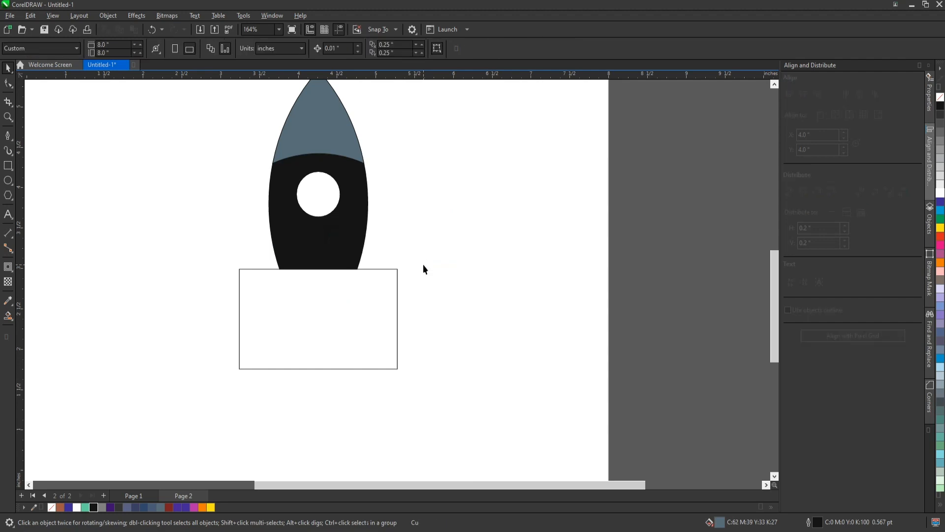
{"action": "left_click", "coordinate": [500, 274]}
{"action": "left_click_drag", "start_coordinate": [320, 195], "coordinate": [348, 225]}
{"action": "key", "text": "Delete"}
{"action": "left_click", "coordinate": [467, 232]}
{"action": "left_click", "coordinate": [566, 273]}
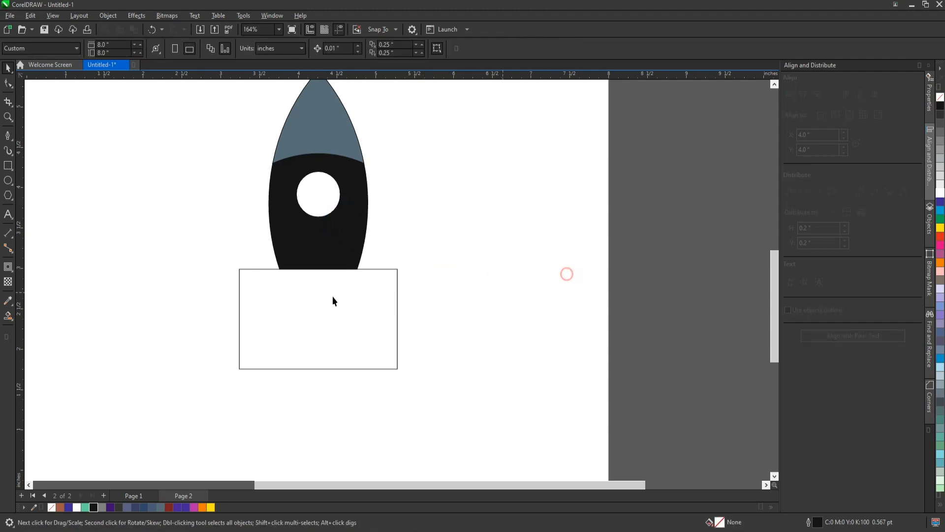
Step: Resize the rectangle under the body to about 1.0 by 0.33 in, keeping it against the body's lower edge
{"action": "scroll", "coordinate": [333, 301], "scroll_direction": "up", "scroll_amount": 1}
{"action": "left_click", "coordinate": [330, 301]}
{"action": "left_click_drag", "start_coordinate": [431, 336], "coordinate": [378, 272]}
{"action": "left_click_drag", "start_coordinate": [326, 403], "coordinate": [327, 308]}
{"action": "scroll", "coordinate": [327, 298], "scroll_direction": "up", "scroll_amount": 1}
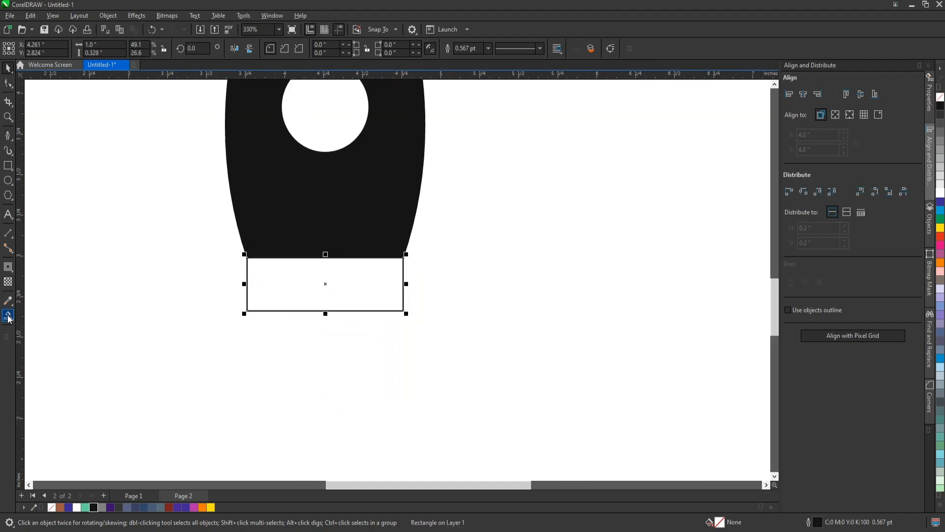
Step: Copy the base rectangle with Smart Fill and flip the copy below it as a shorter, narrower rectangle
{"action": "left_click", "coordinate": [8, 316]}
{"action": "left_click", "coordinate": [366, 299]}
{"action": "left_click", "coordinate": [8, 68]}
{"action": "left_click_drag", "start_coordinate": [326, 254], "coordinate": [323, 347]}
{"action": "left_click_drag", "start_coordinate": [400, 329], "coordinate": [388, 327]}
{"action": "scroll", "coordinate": [314, 336], "scroll_direction": "down", "scroll_amount": 2}
Step: Fill both base rectangles with dark purple
{"action": "left_click_drag", "start_coordinate": [173, 394], "coordinate": [384, 283]}
{"action": "left_click", "coordinate": [93, 507]}
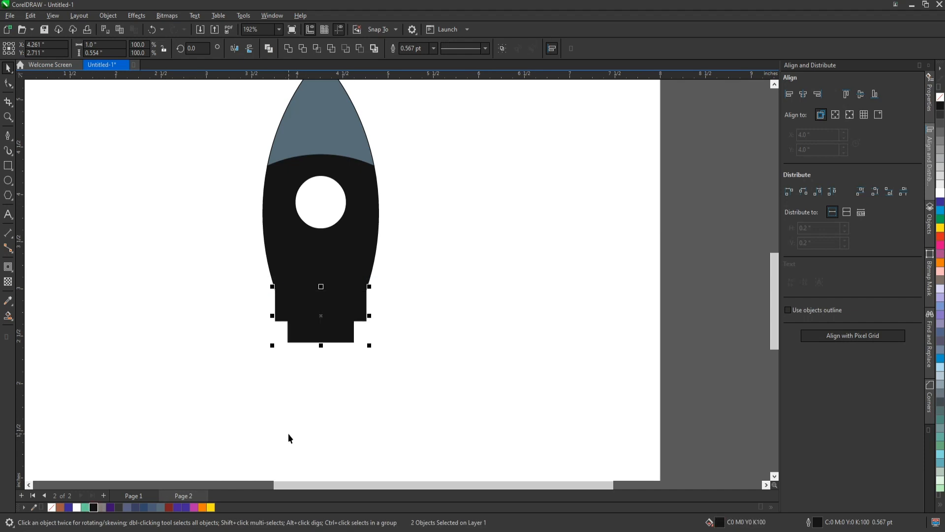
{"action": "left_click", "coordinate": [288, 434]}
{"action": "scroll", "coordinate": [300, 401], "scroll_direction": "down", "scroll_amount": 1}
{"action": "scroll", "coordinate": [325, 337], "scroll_direction": "up", "scroll_amount": 1}
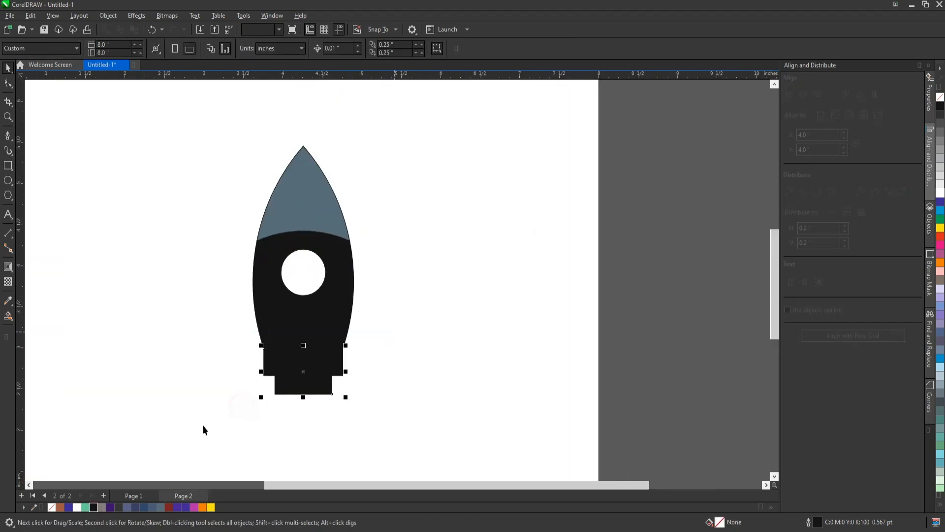
{"action": "left_click", "coordinate": [111, 507]}
{"action": "left_click", "coordinate": [327, 424]}
Step: Draw a circle about 1.5 in across over the rocket's base, extending past the body's right side
{"action": "scroll", "coordinate": [327, 424], "scroll_direction": "up", "scroll_amount": 2}
{"action": "left_click", "coordinate": [9, 180]}
{"action": "left_click_drag", "start_coordinate": [275, 281], "coordinate": [416, 465]}
{"action": "key", "text": "space"}
{"action": "left_click_drag", "start_coordinate": [422, 400], "coordinate": [393, 385]}
Step: Duplicate the circle and offset the copy down and to the left, forming a fin-shaped crescent beside the body
{"action": "left_click_drag", "start_coordinate": [426, 264], "coordinate": [427, 296]}
{"action": "right_click", "coordinate": [427, 295]}
{"action": "scroll", "coordinate": [335, 316], "scroll_direction": "down", "scroll_amount": 2}
{"action": "scroll", "coordinate": [359, 416], "scroll_direction": "up", "scroll_amount": 2}
{"action": "left_click_drag", "start_coordinate": [368, 401], "coordinate": [403, 434]}
{"action": "left_click_drag", "start_coordinate": [367, 331], "coordinate": [343, 316]}
{"action": "left_click", "coordinate": [380, 326], "text": "shift"}
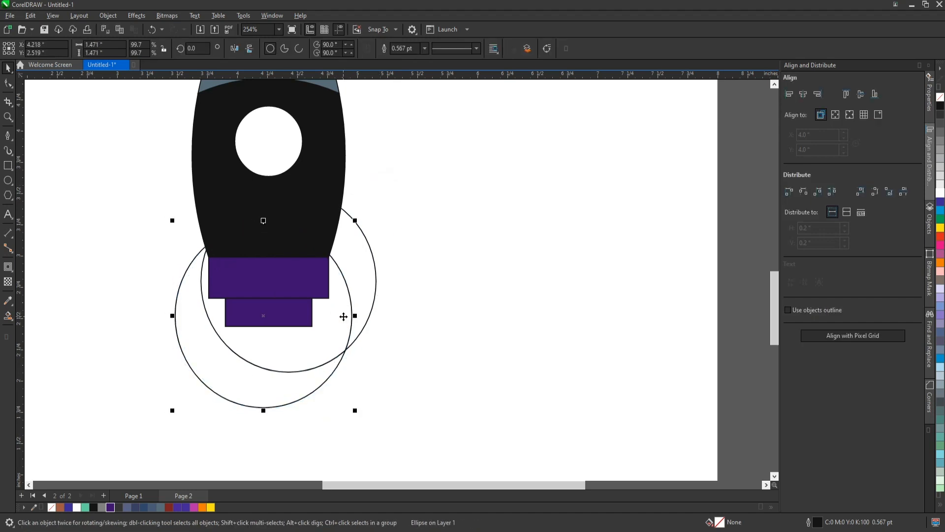
{"action": "left_click", "coordinate": [397, 323]}
Step: Create the right fin from the crescent region with Smart Fill and delete the two construction circles
{"action": "left_click", "coordinate": [8, 316]}
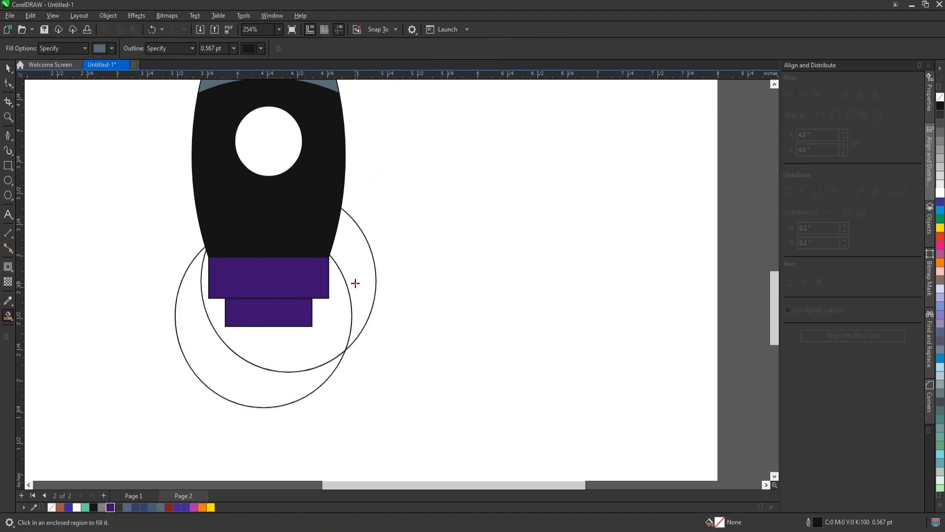
{"action": "left_click", "coordinate": [354, 280]}
{"action": "key", "text": "space"}
{"action": "left_click_drag", "start_coordinate": [307, 437], "coordinate": [296, 365]}
{"action": "left_click_drag", "start_coordinate": [297, 365], "coordinate": [212, 403]}
{"action": "key", "text": "Delete"}
{"action": "left_click", "coordinate": [388, 373]}
Step: Make a horizontally mirrored copy of the fin and place it against the left side of the rocket body
{"action": "left_click", "coordinate": [365, 284]}
{"action": "left_click_drag", "start_coordinate": [379, 279], "coordinate": [321, 281]}
{"action": "right_click", "coordinate": [320, 281]}
{"action": "left_click_drag", "start_coordinate": [324, 241], "coordinate": [185, 242]}
{"action": "scroll", "coordinate": [185, 243], "scroll_direction": "up", "scroll_amount": 2}
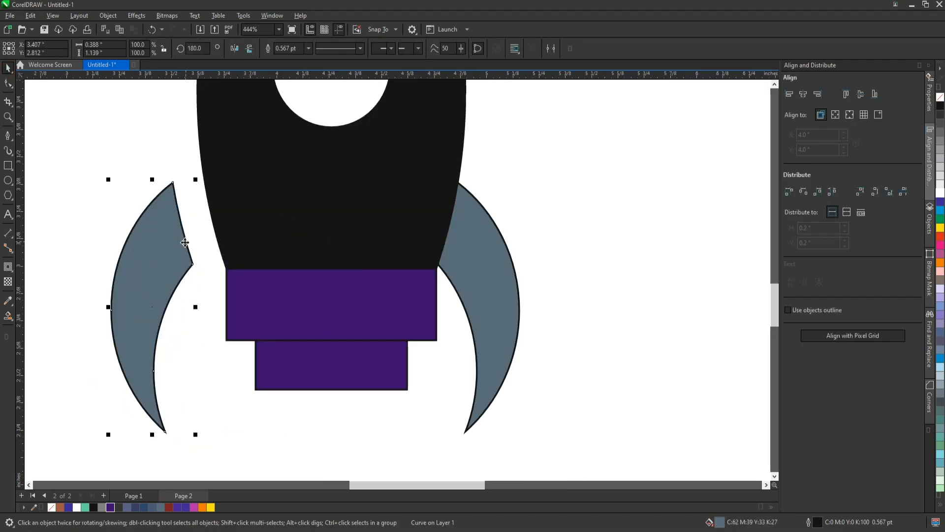
{"action": "scroll", "coordinate": [185, 242], "scroll_direction": "up", "scroll_amount": 1}
{"action": "left_click_drag", "start_coordinate": [197, 274], "coordinate": [246, 275]}
{"action": "scroll", "coordinate": [280, 283], "scroll_direction": "down", "scroll_amount": 3}
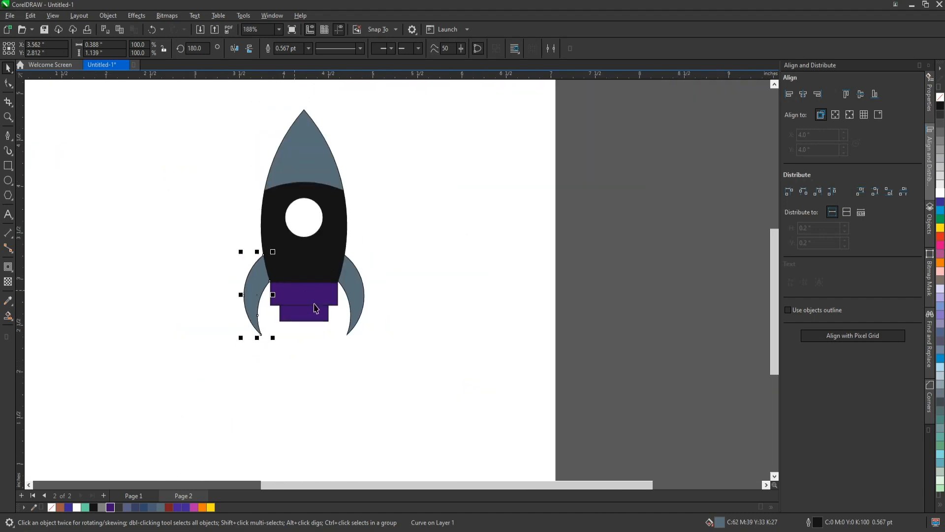
{"action": "scroll", "coordinate": [296, 290], "scroll_direction": "down", "scroll_amount": 1}
{"action": "scroll", "coordinate": [239, 245], "scroll_direction": "up", "scroll_amount": 1}
{"action": "left_click", "coordinate": [238, 245]}
{"action": "scroll", "coordinate": [210, 119], "scroll_direction": "up", "scroll_amount": 1}
{"action": "left_click_drag", "start_coordinate": [193, 109], "coordinate": [361, 301]}
{"action": "left_click", "coordinate": [403, 388]}
{"action": "left_click_drag", "start_coordinate": [346, 364], "coordinate": [292, 416]}
{"action": "key", "text": "ctrl+z"}
{"action": "left_click_drag", "start_coordinate": [349, 343], "coordinate": [369, 375]}
{"action": "key", "text": "ctrl+z"}
{"action": "left_click_drag", "start_coordinate": [447, 428], "coordinate": [202, 110]}
{"action": "left_click", "coordinate": [259, 165]}
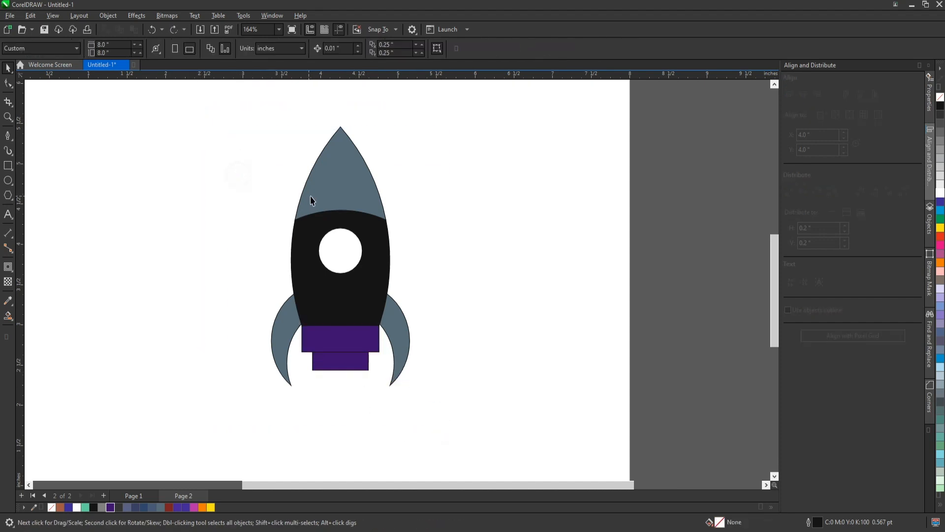
{"action": "left_click", "coordinate": [325, 199]}
{"action": "scroll", "coordinate": [353, 187], "scroll_direction": "up", "scroll_amount": 2}
{"action": "left_click_drag", "start_coordinate": [350, 183], "coordinate": [217, 215]}
{"action": "key", "text": "ctrl+z"}
Step: Remove the fill from all rocket parts, leaving only their outlines
{"action": "scroll", "coordinate": [266, 219], "scroll_direction": "down", "scroll_amount": 3}
{"action": "key", "text": "ctrl+a"}
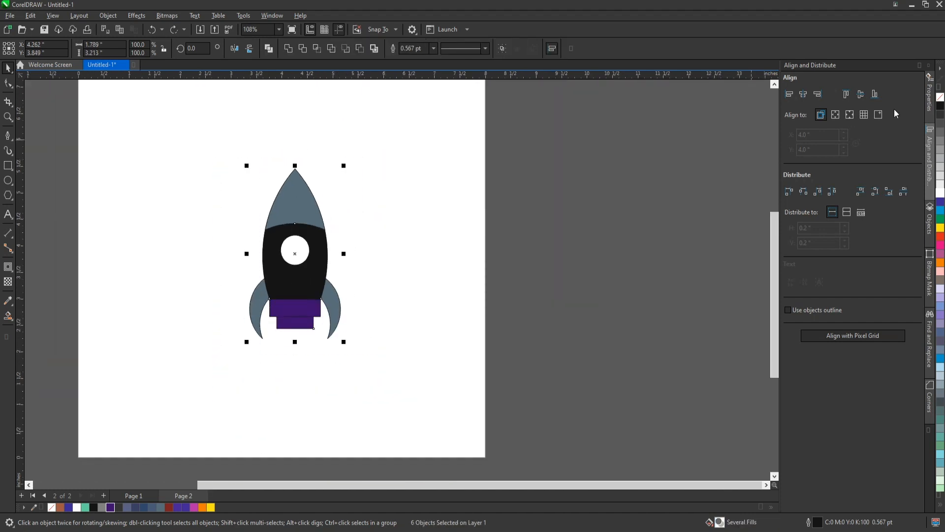
{"action": "left_click", "coordinate": [940, 101]}
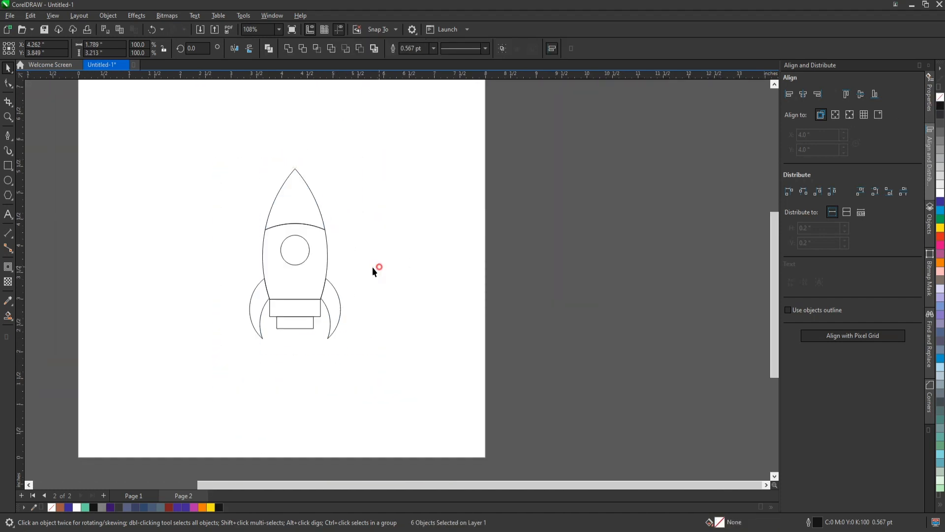
{"action": "left_click", "coordinate": [379, 267]}
{"action": "scroll", "coordinate": [297, 225], "scroll_direction": "up", "scroll_amount": 6}
{"action": "left_click_drag", "start_coordinate": [312, 214], "coordinate": [327, 216]}
{"action": "key", "text": "ctrl+z"}
{"action": "scroll", "coordinate": [307, 209], "scroll_direction": "down", "scroll_amount": 5}
{"action": "left_click", "coordinate": [408, 264]}
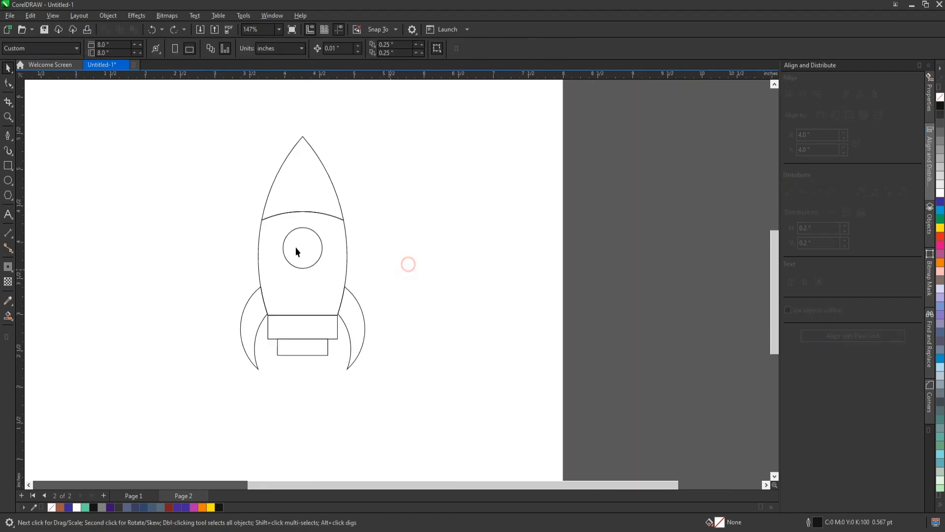
Step: Give all rocket parts a much thicker outline
{"action": "key", "text": "ctrl+a"}
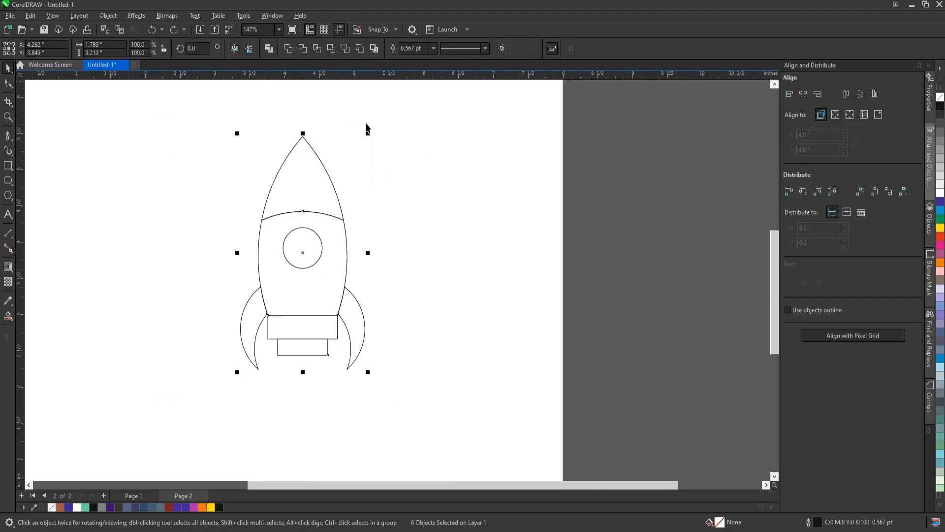
{"action": "left_click", "coordinate": [434, 48]}
{"action": "left_click", "coordinate": [418, 114]}
{"action": "left_click", "coordinate": [436, 49]}
{"action": "left_click", "coordinate": [415, 129]}
{"action": "scroll", "coordinate": [325, 204], "scroll_direction": "down", "scroll_amount": 2}
Step: Group all rocket parts and move the group off the page to the right
{"action": "left_click", "coordinate": [386, 291]}
{"action": "left_click_drag", "start_coordinate": [199, 154], "coordinate": [406, 357]}
{"action": "scroll", "coordinate": [333, 226], "scroll_direction": "up", "scroll_amount": 1}
{"action": "key", "text": "ctrl+g"}
{"action": "left_click", "coordinate": [370, 252]}
{"action": "scroll", "coordinate": [297, 248], "scroll_direction": "down", "scroll_amount": 2}
{"action": "left_click_drag", "start_coordinate": [298, 250], "coordinate": [469, 247]}
{"action": "left_click", "coordinate": [431, 305]}
Step: Draw an upright ellipse about 3.96 by 5.23 in, centred on the page
{"action": "scroll", "coordinate": [200, 194], "scroll_direction": "up", "scroll_amount": 1}
{"action": "left_click", "coordinate": [8, 180]}
{"action": "mouse_move", "coordinate": [252, 121]}
{"action": "left_mouse_down"}
{"action": "mouse_move", "coordinate": [396, 333]}
{"action": "mouse_move", "coordinate": [409, 337]}
{"action": "left_mouse_up"}
{"action": "key", "text": "space"}
{"action": "key", "text": "p"}
{"action": "left_click", "coordinate": [449, 347]}
{"action": "scroll", "coordinate": [329, 335], "scroll_direction": "down", "scroll_amount": 1}
{"action": "scroll", "coordinate": [326, 295], "scroll_direction": "up", "scroll_amount": 1}
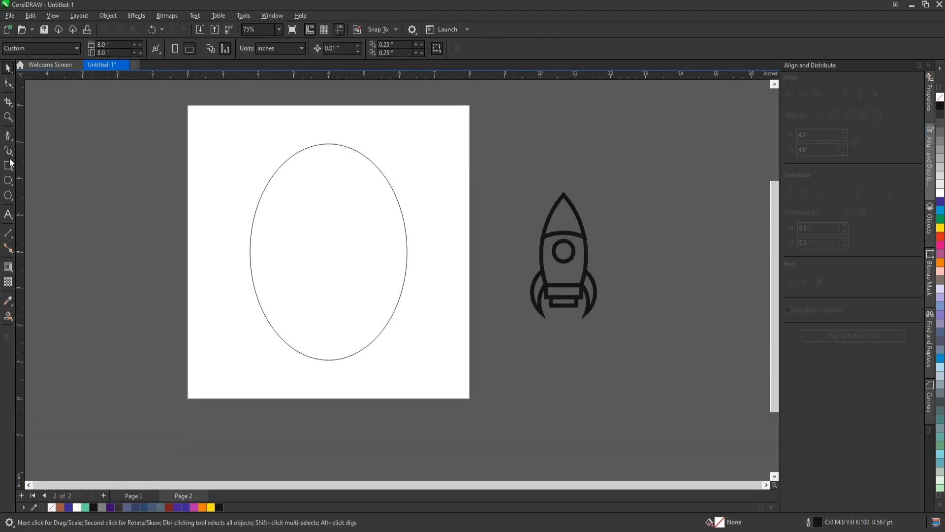
{"action": "left_click", "coordinate": [319, 279]}
{"action": "left_click_drag", "start_coordinate": [409, 141], "coordinate": [401, 153]}
Step: Draw a closed, narrow curved band about 1.87 by 6.36 in with the Pen tool, running lengthwise through the ellipse and past both ends
{"action": "left_click", "coordinate": [7, 135]}
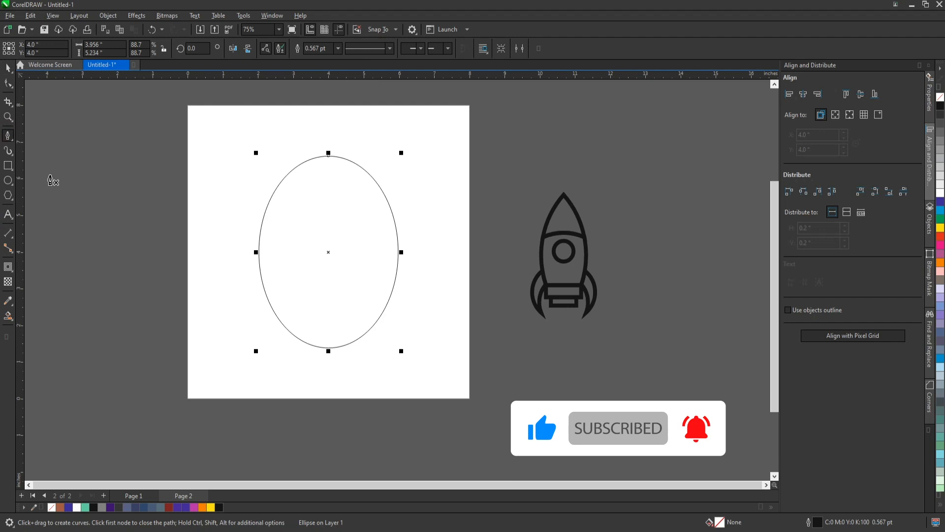
{"action": "left_click", "coordinate": [341, 375]}
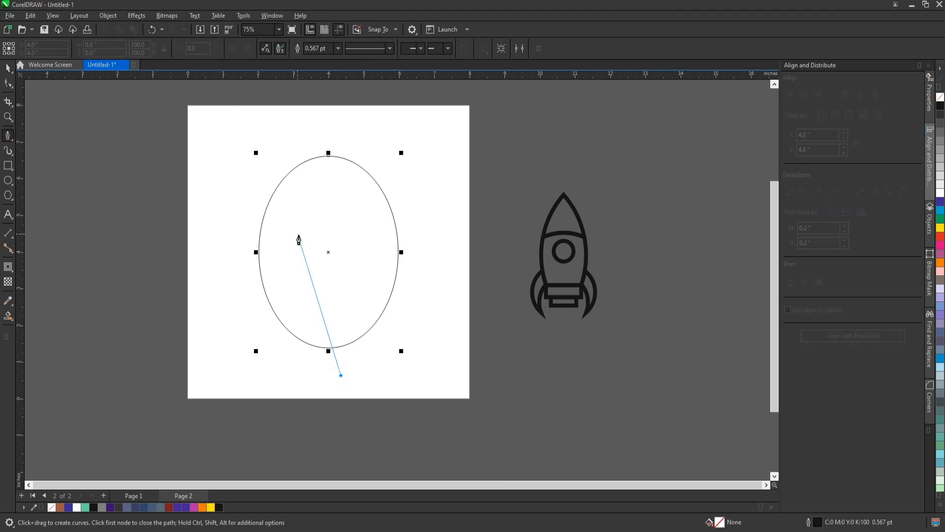
{"action": "left_click_drag", "start_coordinate": [317, 213], "coordinate": [323, 183]}
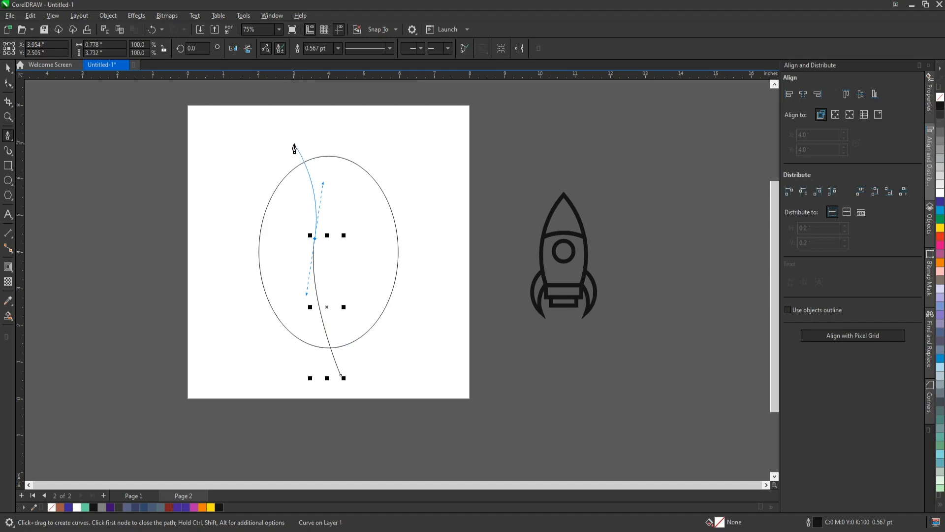
{"action": "left_click", "coordinate": [294, 142]}
{"action": "left_click_drag", "start_coordinate": [326, 236], "coordinate": [322, 281]}
{"action": "left_click", "coordinate": [360, 369]}
{"action": "left_click", "coordinate": [341, 376]}
{"action": "scroll", "coordinate": [303, 289], "scroll_direction": "down", "scroll_amount": 1}
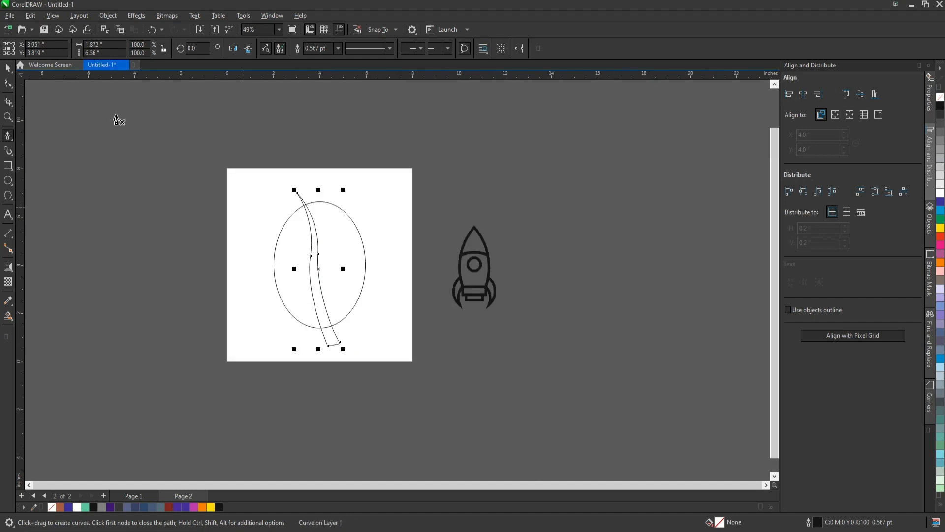
Step: Smooth the band's right edge with the Shape tool by adjusting the curve at its middle node
{"action": "left_click", "coordinate": [8, 83]}
{"action": "scroll", "coordinate": [335, 280], "scroll_direction": "up", "scroll_amount": 2}
{"action": "left_click_drag", "start_coordinate": [316, 201], "coordinate": [298, 220]}
{"action": "scroll", "coordinate": [302, 148], "scroll_direction": "up", "scroll_amount": 1}
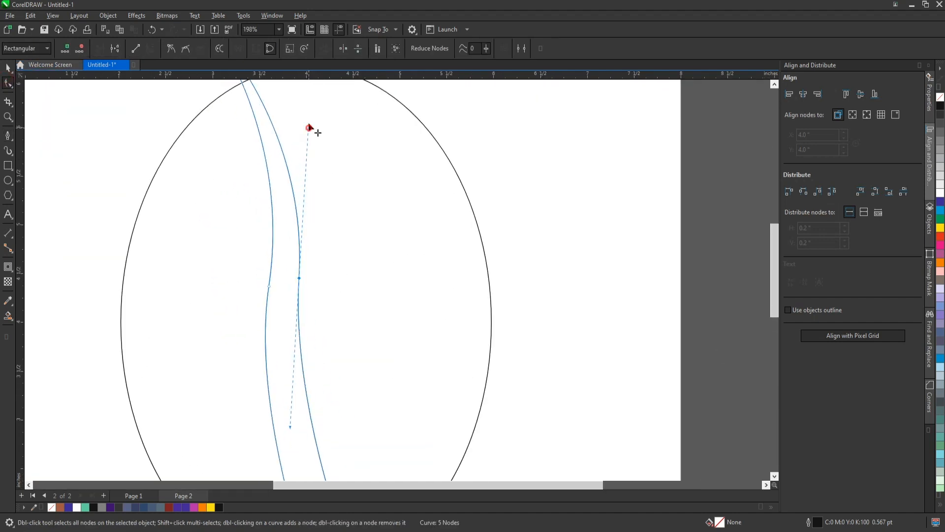
{"action": "scroll", "coordinate": [283, 171], "scroll_direction": "down", "scroll_amount": 1}
{"action": "scroll", "coordinate": [281, 240], "scroll_direction": "down", "scroll_amount": 1}
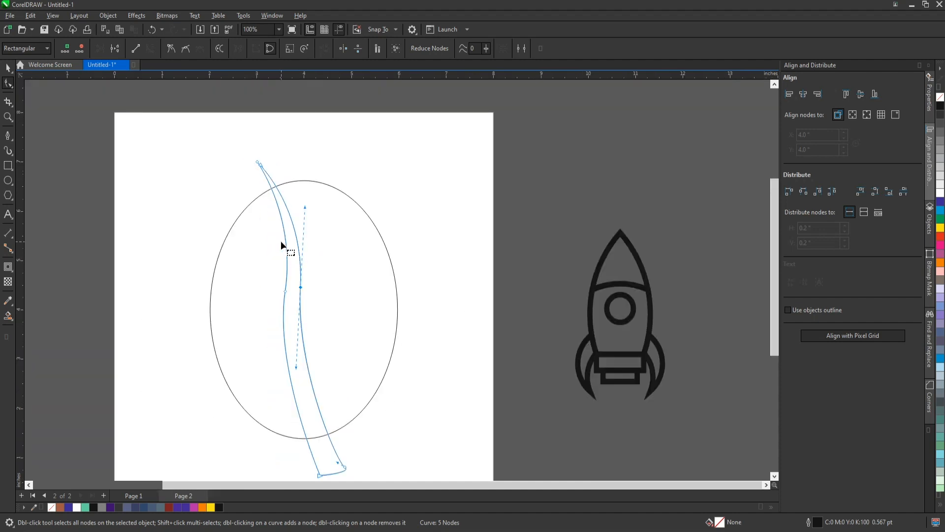
{"action": "scroll", "coordinate": [328, 204], "scroll_direction": "up", "scroll_amount": 2}
{"action": "left_click_drag", "start_coordinate": [326, 199], "coordinate": [323, 206]}
{"action": "scroll", "coordinate": [306, 323], "scroll_direction": "down", "scroll_amount": 1}
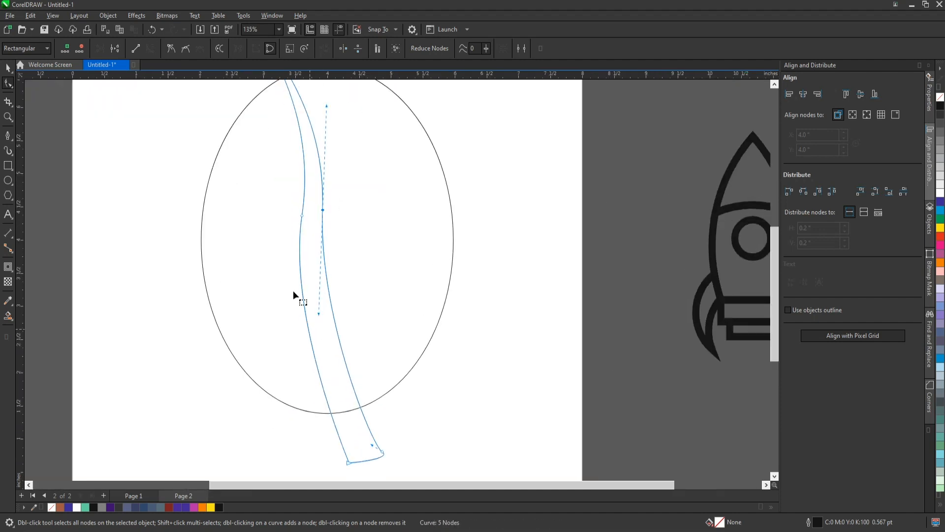
Step: Refine the lower curve of the band's left edge and the upper curve of its right edge into an even taper
{"action": "scroll", "coordinate": [291, 313], "scroll_direction": "up", "scroll_amount": 1}
{"action": "left_click_drag", "start_coordinate": [288, 314], "coordinate": [290, 337]}
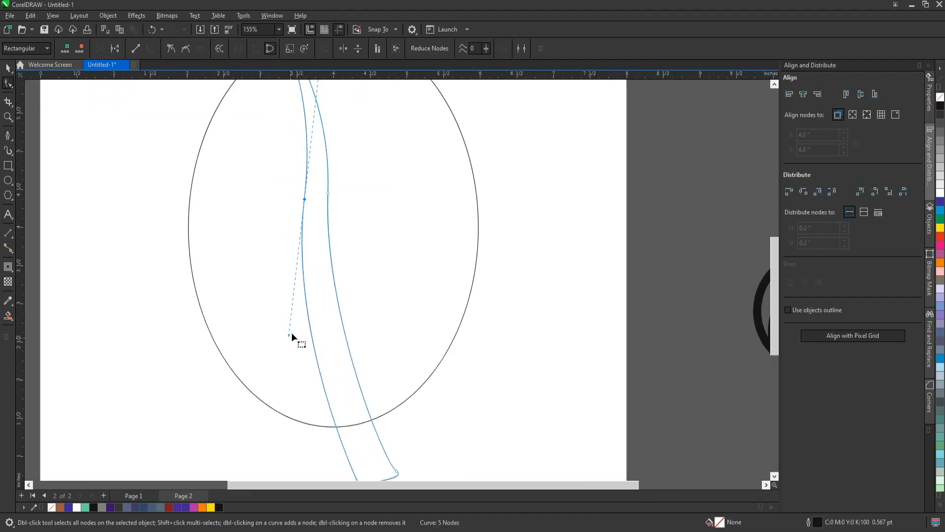
{"action": "scroll", "coordinate": [311, 215], "scroll_direction": "down", "scroll_amount": 3}
{"action": "scroll", "coordinate": [315, 161], "scroll_direction": "up", "scroll_amount": 4}
{"action": "left_click_drag", "start_coordinate": [316, 152], "coordinate": [312, 160]}
{"action": "left_click_drag", "start_coordinate": [350, 249], "coordinate": [303, 325]}
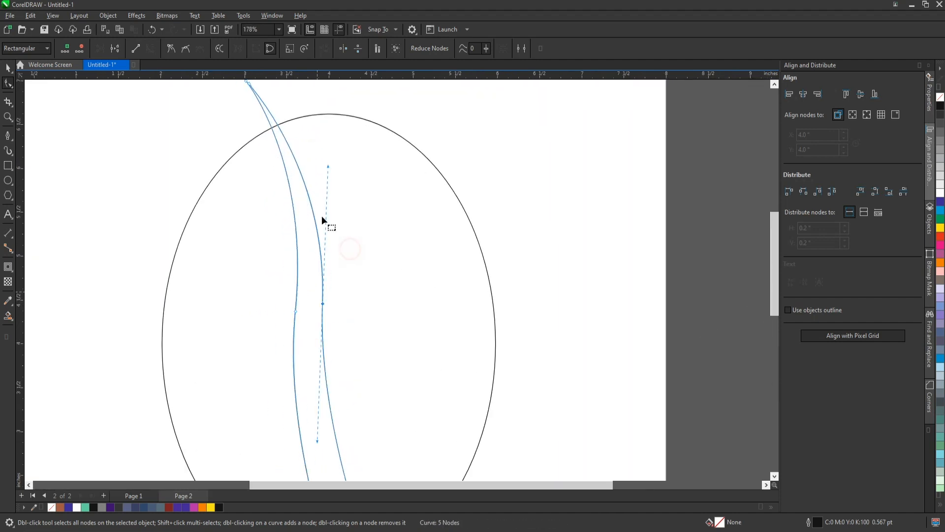
{"action": "left_click_drag", "start_coordinate": [328, 165], "coordinate": [327, 150]}
{"action": "scroll", "coordinate": [339, 207], "scroll_direction": "down", "scroll_amount": 4}
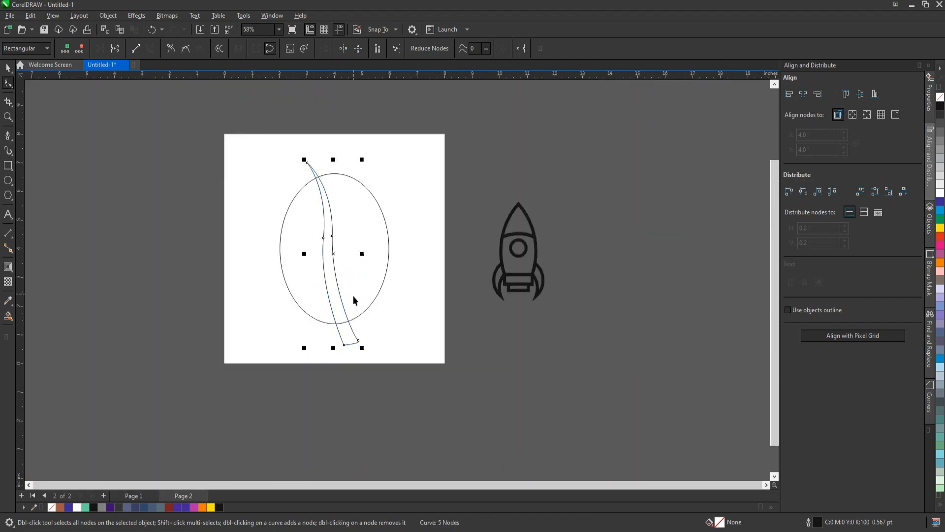
Step: Reshape the lower curves of the band's two edges with the Shape tool by lengthening the handles at their middle nodes
{"action": "key", "text": "space"}
{"action": "scroll", "coordinate": [351, 337], "scroll_direction": "up", "scroll_amount": 1}
{"action": "left_click_drag", "start_coordinate": [350, 337], "coordinate": [352, 339]}
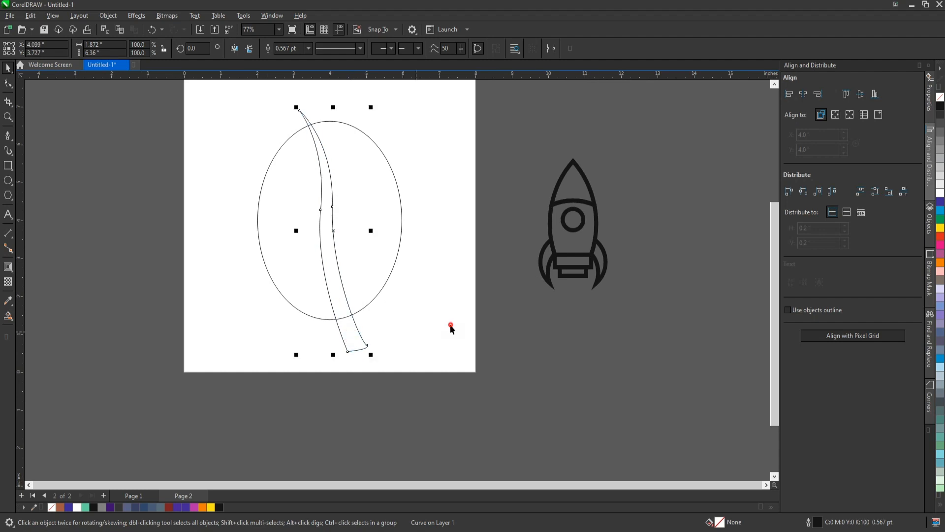
{"action": "scroll", "coordinate": [335, 288], "scroll_direction": "down", "scroll_amount": 3}
{"action": "scroll", "coordinate": [328, 247], "scroll_direction": "up", "scroll_amount": 4}
{"action": "scroll", "coordinate": [85, 134], "scroll_direction": "down", "scroll_amount": 2}
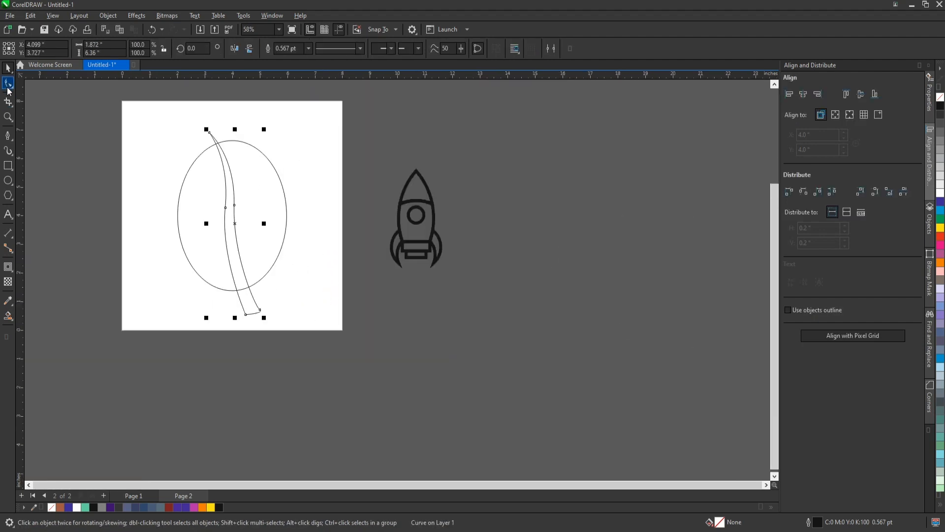
{"action": "left_click", "coordinate": [7, 84]}
{"action": "scroll", "coordinate": [226, 180], "scroll_direction": "up", "scroll_amount": 2}
{"action": "left_click", "coordinate": [223, 172]}
{"action": "left_click_drag", "start_coordinate": [213, 263], "coordinate": [211, 279]}
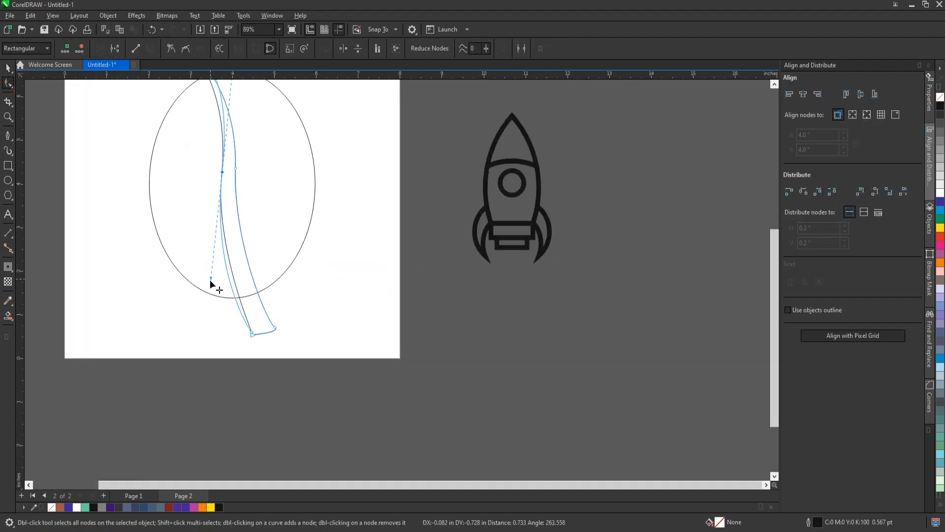
{"action": "left_click_drag", "start_coordinate": [234, 244], "coordinate": [229, 262]}
Step: Adjust the band's bottom end by moving its lower-right corner slightly outward
{"action": "scroll", "coordinate": [230, 261], "scroll_direction": "down", "scroll_amount": 3}
{"action": "scroll", "coordinate": [241, 198], "scroll_direction": "up", "scroll_amount": 5}
{"action": "scroll", "coordinate": [301, 169], "scroll_direction": "down", "scroll_amount": 2}
{"action": "scroll", "coordinate": [302, 170], "scroll_direction": "down", "scroll_amount": 3}
{"action": "scroll", "coordinate": [362, 335], "scroll_direction": "up", "scroll_amount": 4}
{"action": "left_click_drag", "start_coordinate": [359, 354], "coordinate": [366, 351]}
{"action": "scroll", "coordinate": [366, 342], "scroll_direction": "down", "scroll_amount": 4}
{"action": "scroll", "coordinate": [347, 271], "scroll_direction": "up", "scroll_amount": 2}
Step: Rotate the band to about 352.2 degrees so it runs more upright through the middle of the ellipse
{"action": "key", "text": "space"}
{"action": "left_click", "coordinate": [359, 382]}
{"action": "left_click_drag", "start_coordinate": [390, 166], "coordinate": [394, 173]}
{"action": "left_click", "coordinate": [408, 300]}
{"action": "scroll", "coordinate": [375, 290], "scroll_direction": "down", "scroll_amount": 5}
{"action": "scroll", "coordinate": [331, 207], "scroll_direction": "up", "scroll_amount": 4}
{"action": "scroll", "coordinate": [332, 191], "scroll_direction": "up", "scroll_amount": 4}
Step: Fill the ellipse with dark red (C17 M93 Y76 K50) and the band with white
{"action": "left_click", "coordinate": [343, 216]}
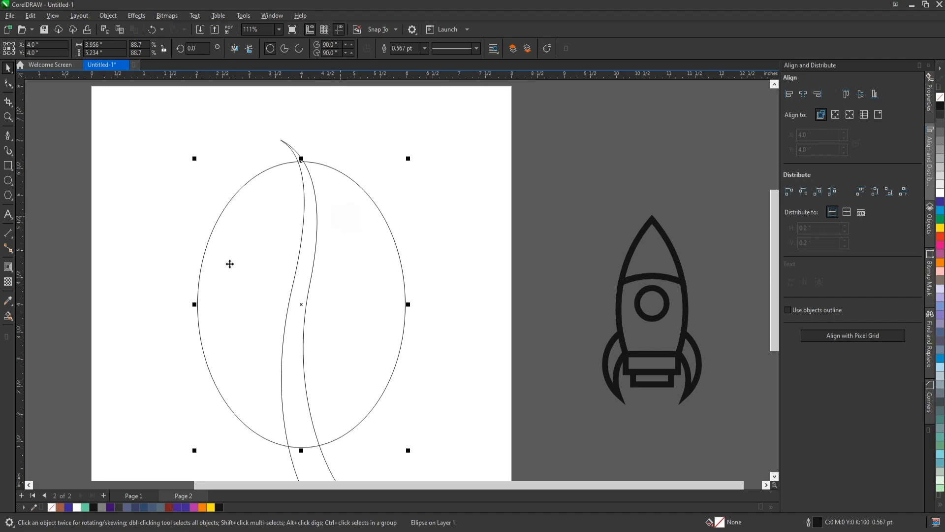
{"action": "left_click", "coordinate": [167, 511]}
{"action": "left_click", "coordinate": [323, 450]}
{"action": "left_click", "coordinate": [74, 510]}
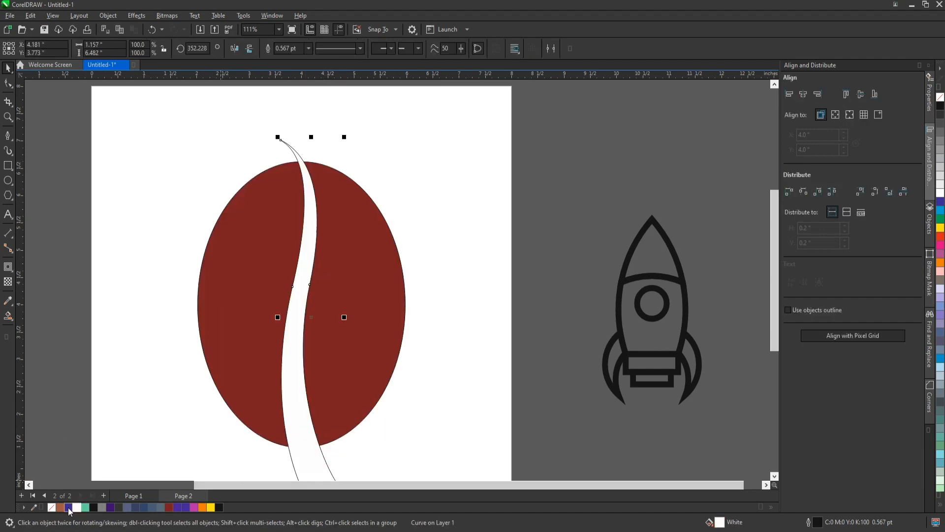
{"action": "left_click", "coordinate": [414, 165]}
Step: Draw a straight line about 0.07 by 0.42 in with the Pen tool from the ellipse's top to the band's upper left edge
{"action": "scroll", "coordinate": [299, 146], "scroll_direction": "up", "scroll_amount": 3}
{"action": "left_click", "coordinate": [7, 136]}
{"action": "scroll", "coordinate": [280, 190], "scroll_direction": "up", "scroll_amount": 2}
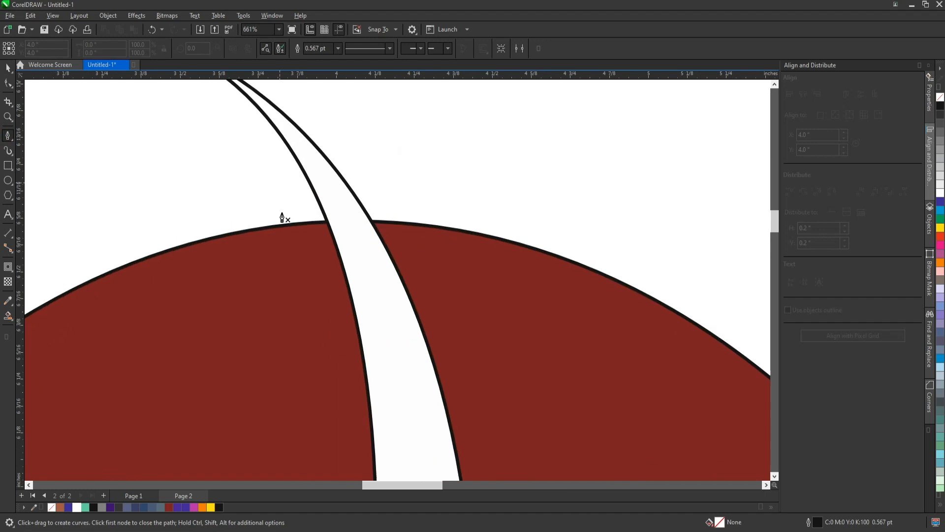
{"action": "left_click", "coordinate": [259, 245]}
{"action": "left_click", "coordinate": [239, 108]}
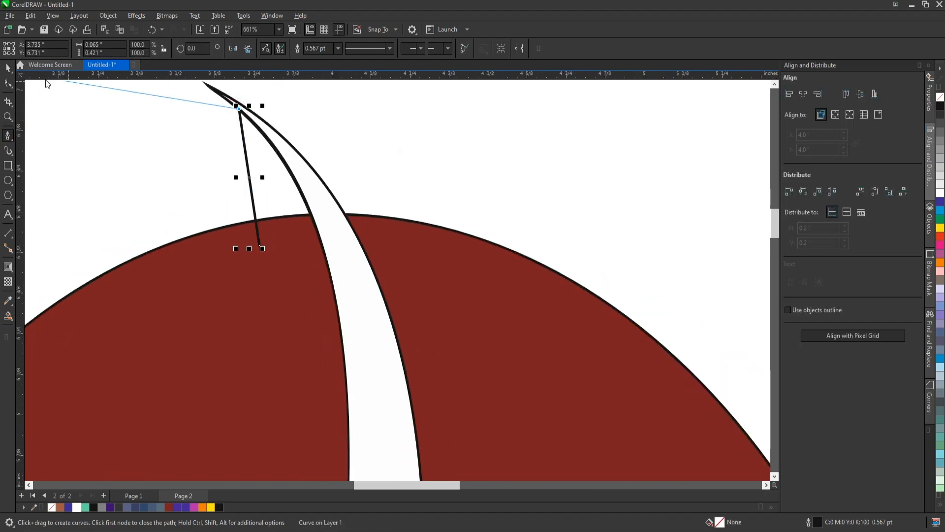
Step: Bend the short line into a curve toward the band and set its upper end on the band's left edge
{"action": "left_click", "coordinate": [9, 83]}
{"action": "key", "text": "ctrl+a"}
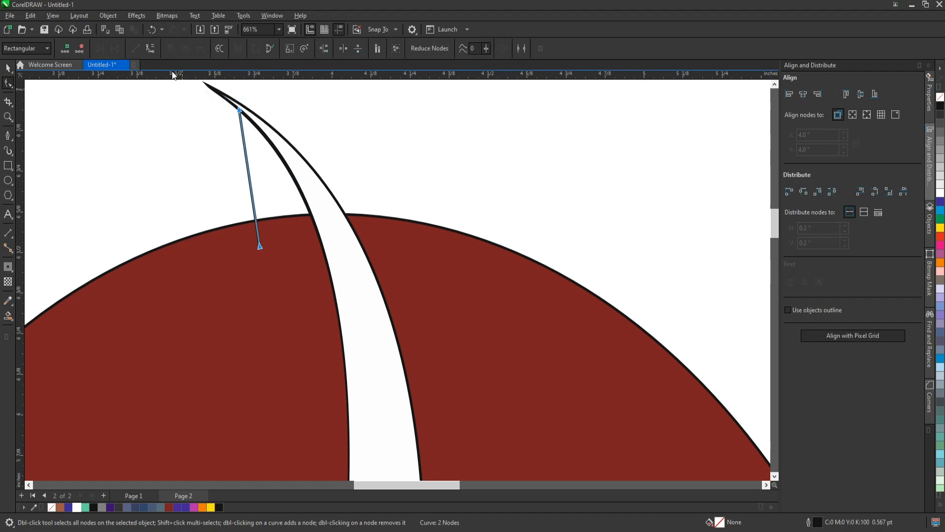
{"action": "left_click_drag", "start_coordinate": [251, 159], "coordinate": [284, 160]}
{"action": "left_click_drag", "start_coordinate": [246, 115], "coordinate": [258, 126]}
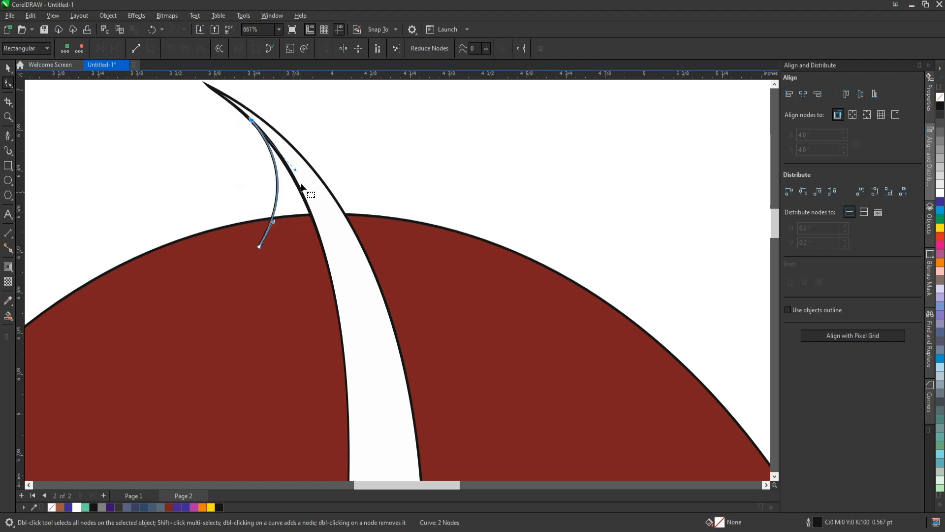
{"action": "left_click", "coordinate": [250, 201]}
{"action": "scroll", "coordinate": [252, 209], "scroll_direction": "down", "scroll_amount": 4}
{"action": "key", "text": "space"}
{"action": "left_click", "coordinate": [398, 166]}
Step: Smart Fill the area enclosed by the short curve, the band and the ellipse, and delete the construction curve
{"action": "scroll", "coordinate": [290, 204], "scroll_direction": "up", "scroll_amount": 5}
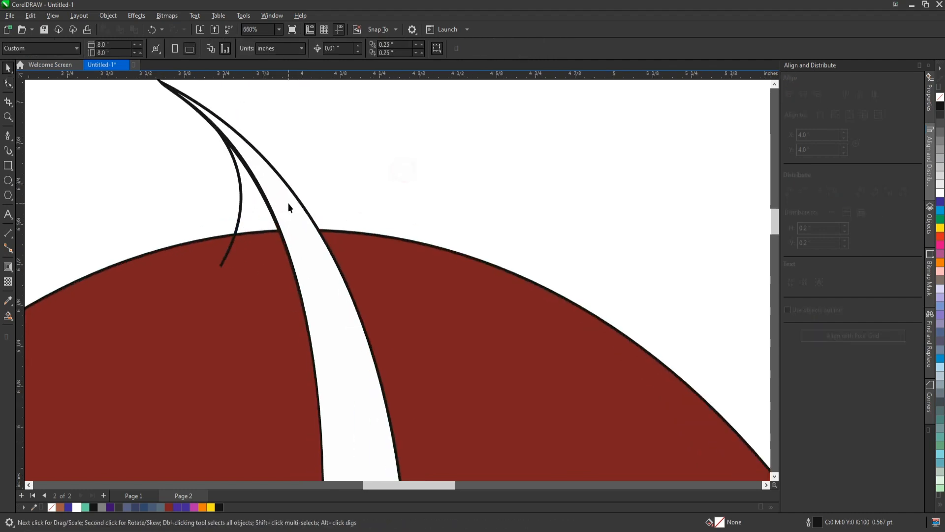
{"action": "left_click", "coordinate": [11, 318]}
{"action": "left_click", "coordinate": [39, 327]}
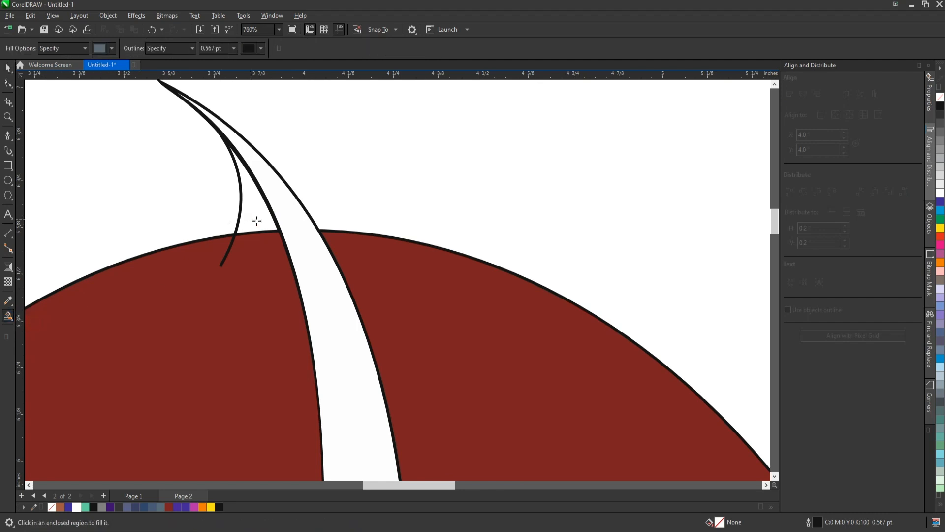
{"action": "left_click", "coordinate": [256, 217]}
{"action": "key", "text": "space"}
{"action": "left_click_drag", "start_coordinate": [227, 257], "coordinate": [150, 258]}
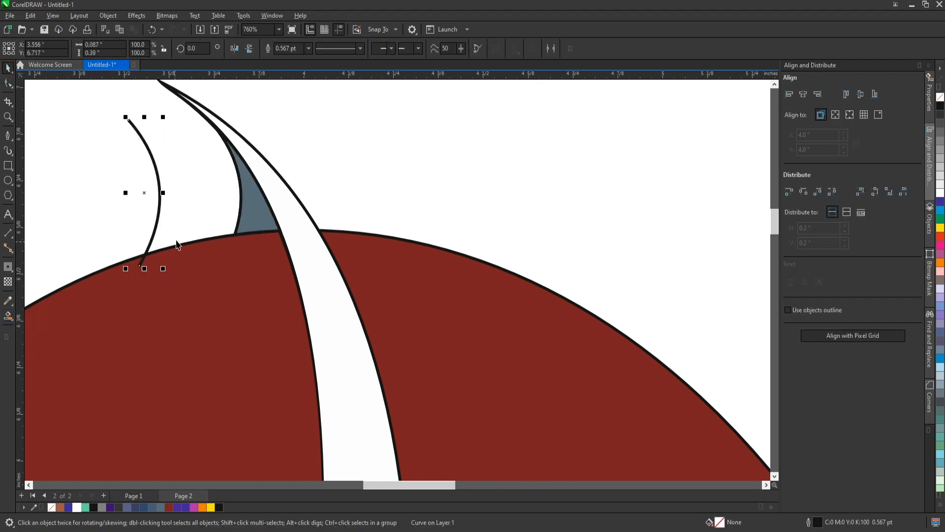
{"action": "key", "text": "Delete"}
{"action": "scroll", "coordinate": [179, 241], "scroll_direction": "down", "scroll_amount": 3}
{"action": "scroll", "coordinate": [262, 197], "scroll_direction": "up", "scroll_amount": 5}
Step: Recolor the filled piece on the band's left side with the dark red sampled from the ellipse
{"action": "left_click", "coordinate": [12, 304]}
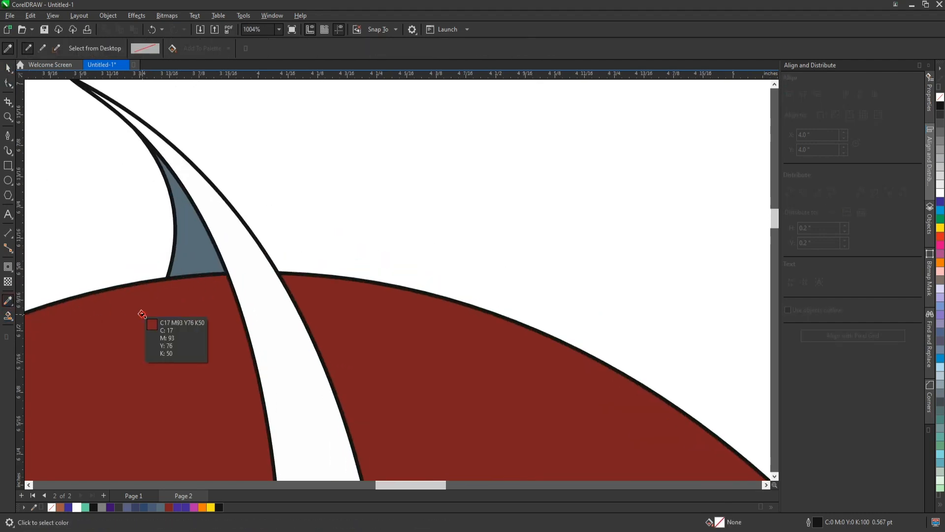
{"action": "left_click", "coordinate": [142, 317]}
{"action": "left_click", "coordinate": [194, 219]}
Step: Draw a straight line about 0.43 by 0.27 in from the band's upper right edge down into the ellipse
{"action": "left_click", "coordinate": [8, 135]}
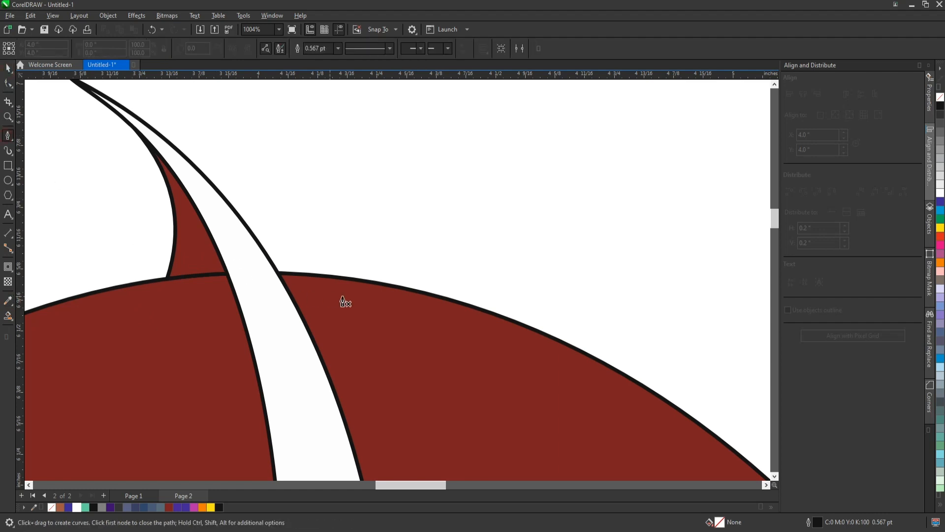
{"action": "left_click", "coordinate": [196, 169]}
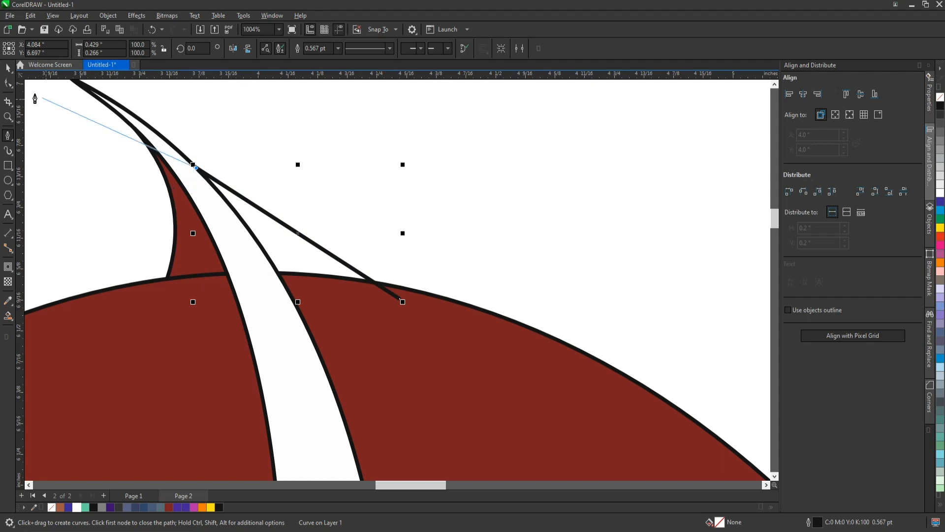
{"action": "left_click", "coordinate": [9, 82]}
Step: Smart Fill the area between the straight line, the band and the ellipse, and delete the construction line
{"action": "left_click", "coordinate": [9, 316]}
{"action": "left_click", "coordinate": [296, 237]}
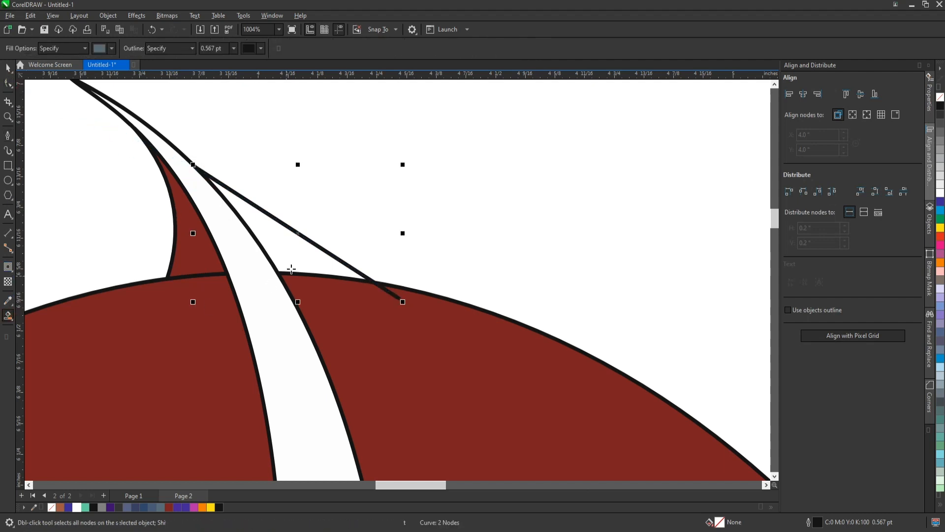
{"action": "left_click", "coordinate": [9, 72]}
{"action": "left_click_drag", "start_coordinate": [398, 297], "coordinate": [438, 269]}
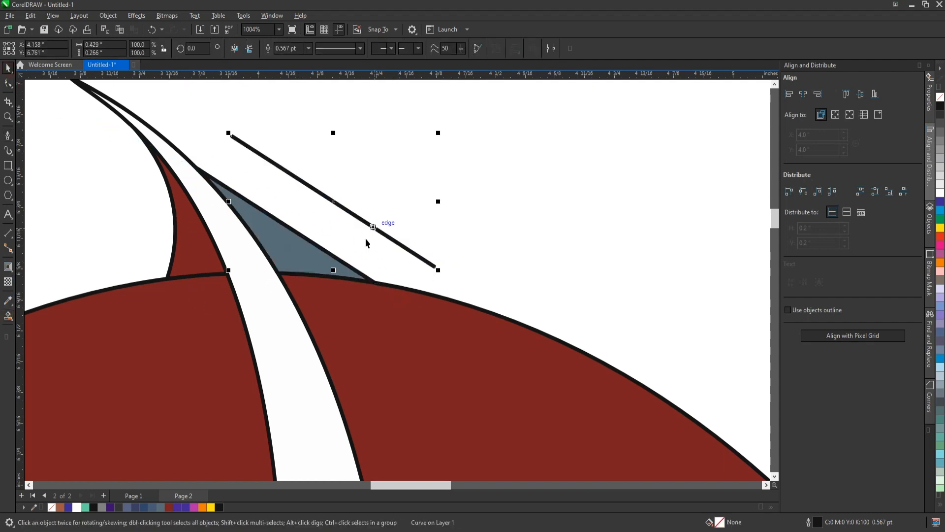
{"action": "key", "text": "Delete"}
{"action": "scroll", "coordinate": [369, 237], "scroll_direction": "down", "scroll_amount": 1}
Step: Recolor the filled piece on the band's right side with the dark red sampled from the ellipse
{"action": "left_click", "coordinate": [329, 241]}
{"action": "left_click", "coordinate": [8, 318]}
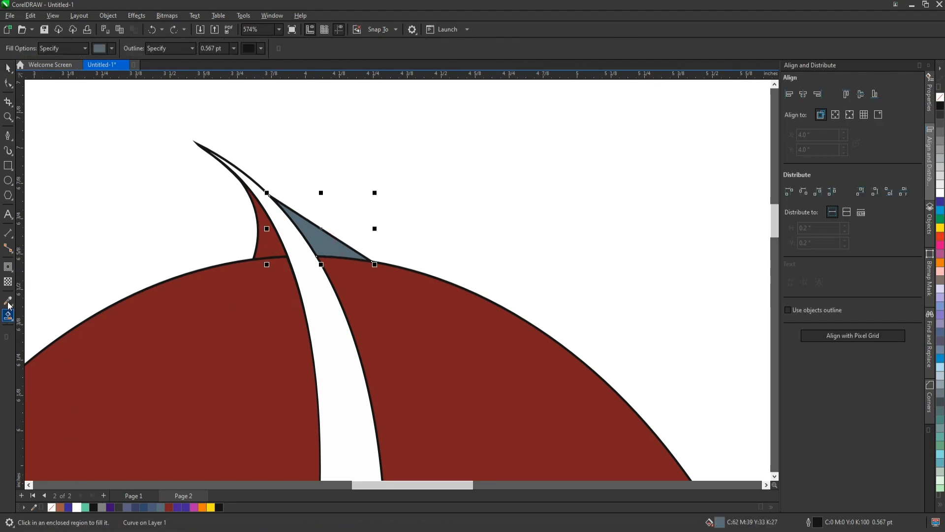
{"action": "left_click", "coordinate": [9, 302]}
{"action": "left_click", "coordinate": [342, 276]}
{"action": "left_click", "coordinate": [327, 239]}
{"action": "left_click", "coordinate": [7, 67]}
Step: Cut the white band out of the dark red ellipse with Back Minus Front
{"action": "left_click", "coordinate": [331, 130]}
{"action": "left_click_drag", "start_coordinate": [257, 191], "coordinate": [342, 172]}
{"action": "key", "text": "ctrl+z"}
{"action": "scroll", "coordinate": [336, 189], "scroll_direction": "down", "scroll_amount": 1}
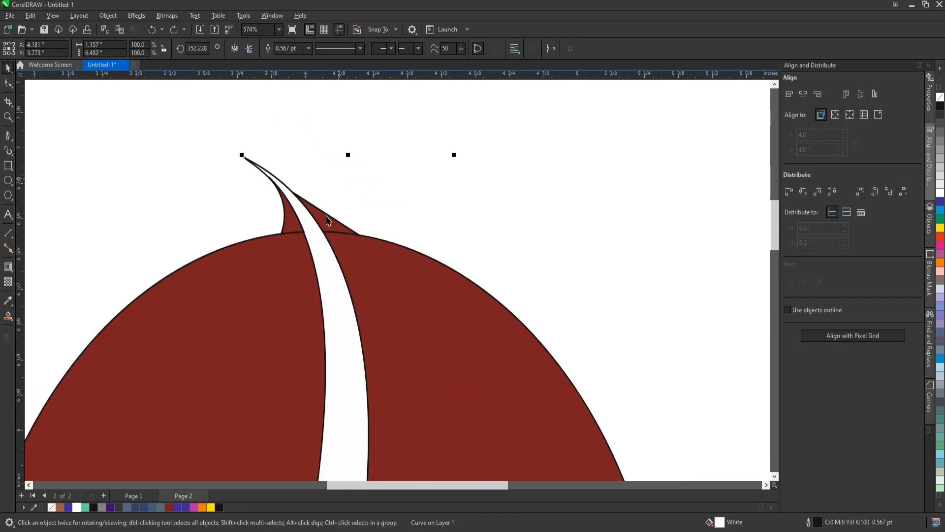
{"action": "scroll", "coordinate": [327, 220], "scroll_direction": "down", "scroll_amount": 3}
{"action": "left_click", "coordinate": [364, 359], "text": "shift"}
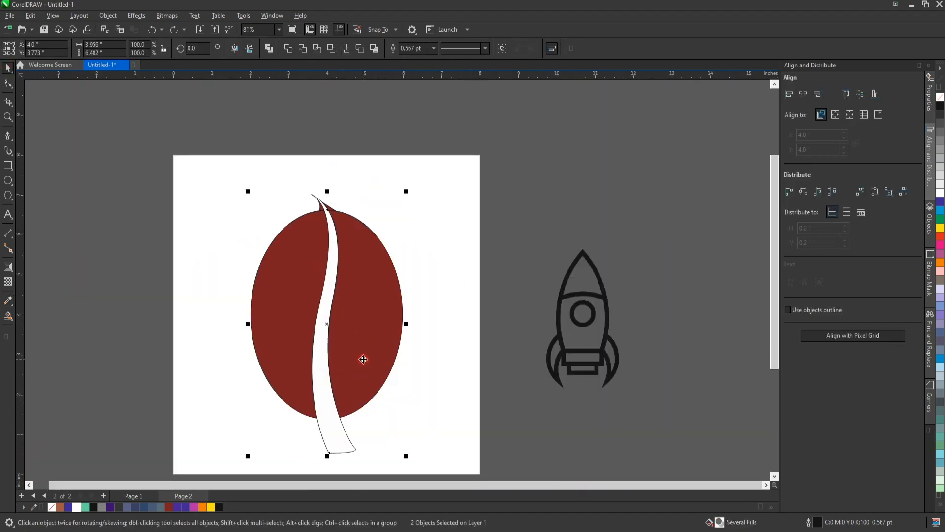
{"action": "left_click", "coordinate": [360, 49]}
{"action": "left_click", "coordinate": [408, 139]}
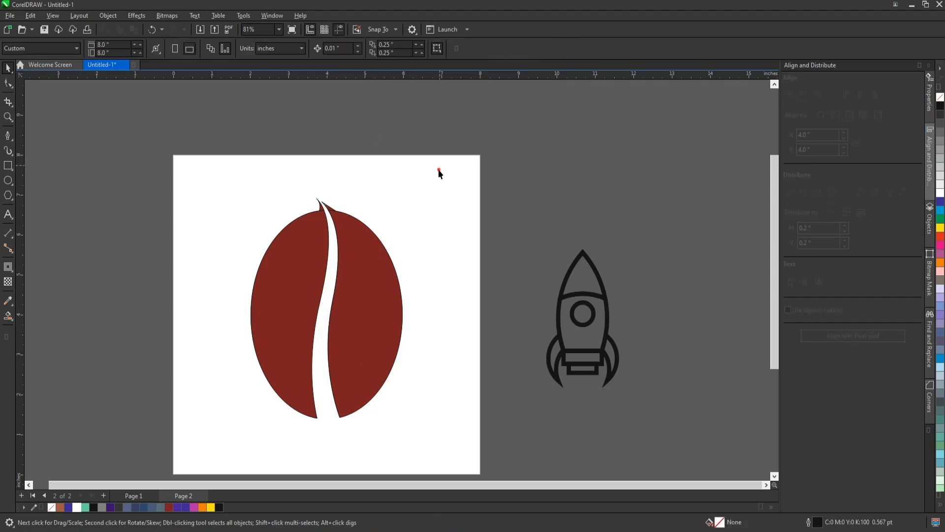
Step: Weld the cut ellipse and its two small tip pieces into one bean shape and remove its outline
{"action": "left_click_drag", "start_coordinate": [386, 180], "coordinate": [264, 234]}
{"action": "left_click", "coordinate": [366, 237], "text": "shift"}
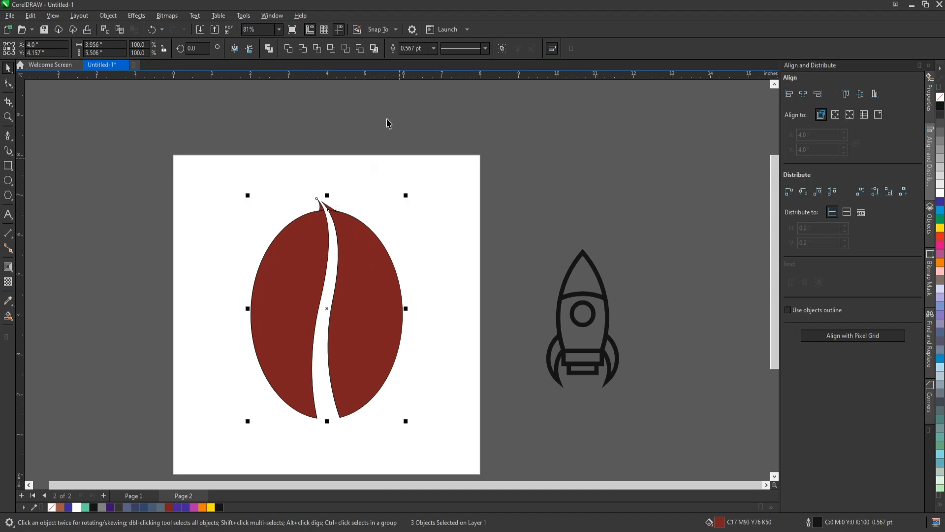
{"action": "left_click", "coordinate": [291, 50]}
{"action": "scroll", "coordinate": [370, 209], "scroll_direction": "up", "scroll_amount": 3}
{"action": "right_click", "coordinate": [56, 507]}
{"action": "left_click", "coordinate": [146, 245]}
{"action": "key", "text": "ctrl+z"}
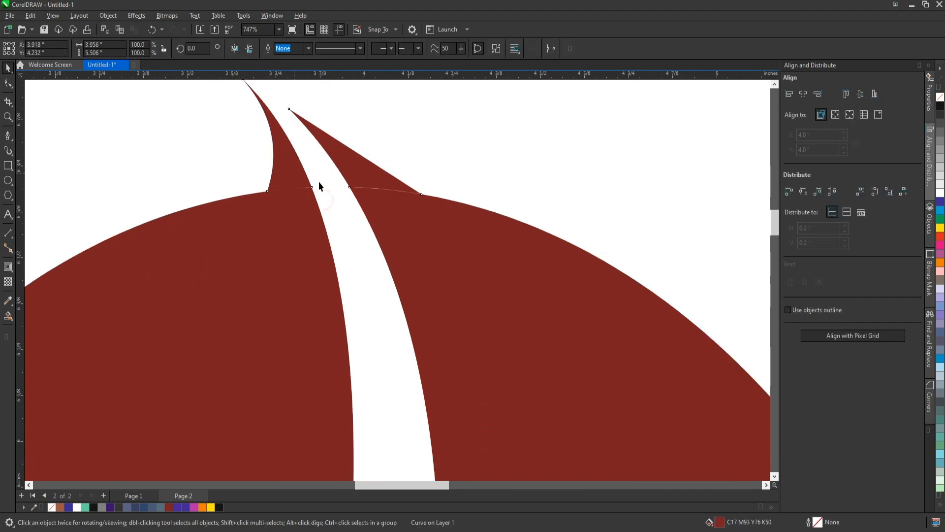
{"action": "scroll", "coordinate": [345, 188], "scroll_direction": "down", "scroll_amount": 7}
{"action": "left_click", "coordinate": [475, 215]}
{"action": "scroll", "coordinate": [393, 285], "scroll_direction": "down", "scroll_amount": 1}
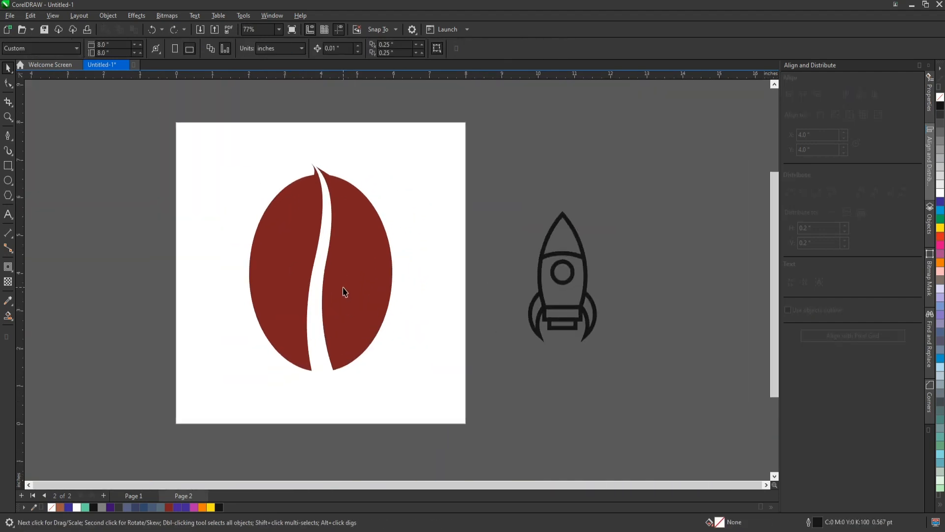
Step: Move the bean lower on the page and scale it down slightly
{"action": "left_click", "coordinate": [584, 256]}
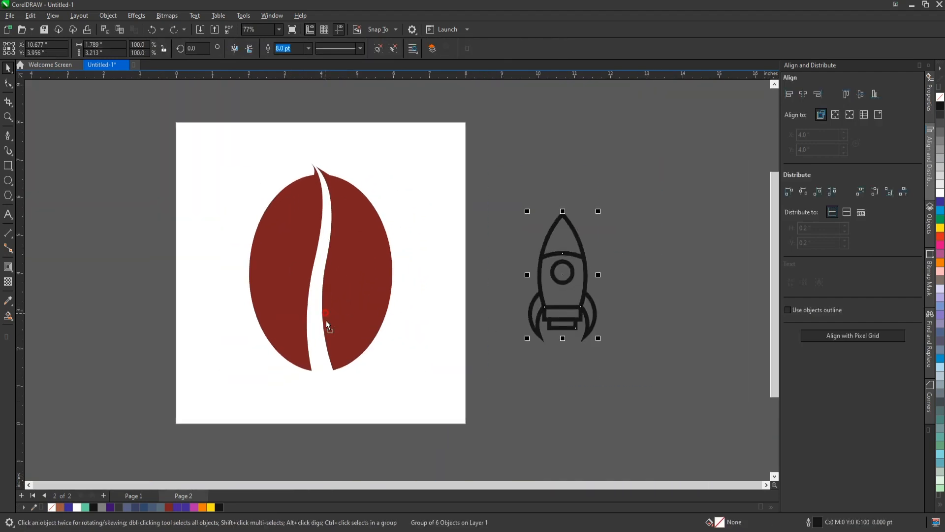
{"action": "left_click_drag", "start_coordinate": [326, 320], "coordinate": [328, 344]}
{"action": "left_click_drag", "start_coordinate": [398, 184], "coordinate": [388, 199]}
{"action": "left_click_drag", "start_coordinate": [352, 269], "coordinate": [352, 262]}
{"action": "left_click", "coordinate": [493, 224]}
Step: Move the rocket onto the page above the bean's tip and apply the dark red to its outline
{"action": "left_click_drag", "start_coordinate": [583, 249], "coordinate": [292, 147]}
{"action": "left_click", "coordinate": [169, 508]}
{"action": "key", "text": "ctrl+z"}
{"action": "right_click", "coordinate": [170, 508]}
{"action": "scroll", "coordinate": [310, 104], "scroll_direction": "up", "scroll_amount": 1}
Step: Rotate the rocket 30 degrees and scale it to 38 percent just above the bean's tip, with a black outline
{"action": "left_click", "coordinate": [283, 158]}
{"action": "left_click_drag", "start_coordinate": [306, 110], "coordinate": [249, 98]}
{"action": "left_click_drag", "start_coordinate": [330, 127], "coordinate": [290, 160]}
{"action": "scroll", "coordinate": [271, 227], "scroll_direction": "up", "scroll_amount": 1}
{"action": "left_click_drag", "start_coordinate": [280, 225], "coordinate": [333, 229]}
{"action": "right_click", "coordinate": [212, 508]}
{"action": "right_click", "coordinate": [219, 508]}
{"action": "scroll", "coordinate": [367, 234], "scroll_direction": "up", "scroll_amount": 1}
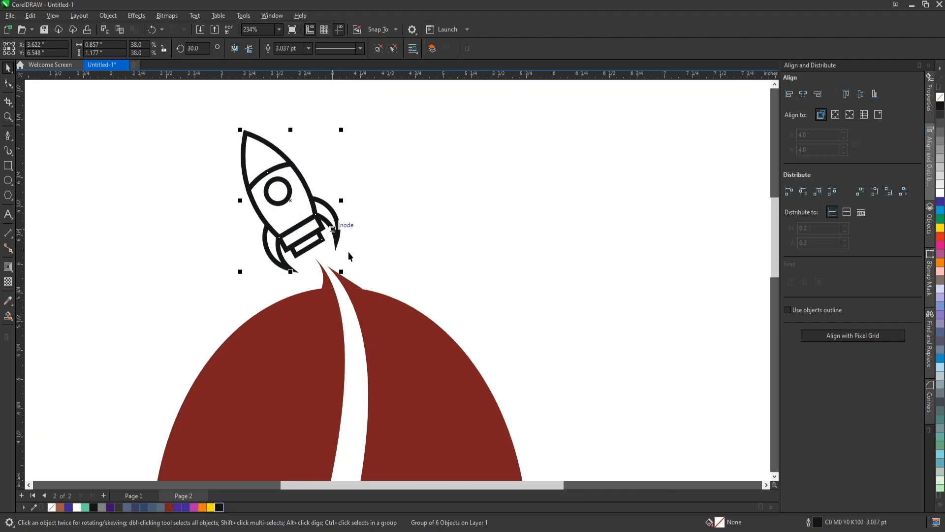
Step: Enlarge the rocket to about 44.6 percent and reposition it just above the bean's tip
{"action": "left_click_drag", "start_coordinate": [344, 272], "coordinate": [354, 284]}
{"action": "scroll", "coordinate": [339, 236], "scroll_direction": "up", "scroll_amount": 2}
{"action": "left_click_drag", "start_coordinate": [348, 234], "coordinate": [309, 202]}
{"action": "scroll", "coordinate": [335, 221], "scroll_direction": "down", "scroll_amount": 8}
{"action": "left_click", "coordinate": [442, 243]}
{"action": "scroll", "coordinate": [332, 209], "scroll_direction": "up", "scroll_amount": 3}
{"action": "scroll", "coordinate": [301, 224], "scroll_direction": "down", "scroll_amount": 3}
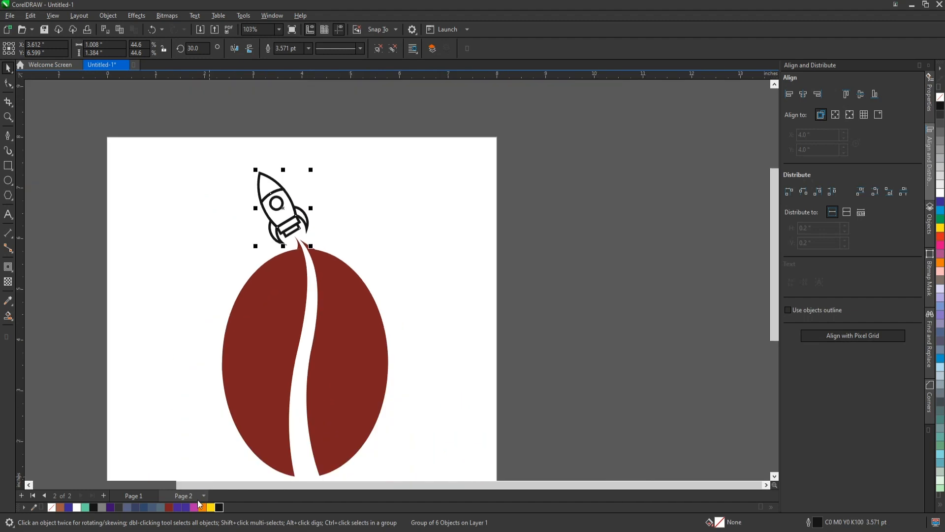
Step: Give the rocket a dark red outline matching the bean
{"action": "right_click", "coordinate": [170, 507]}
{"action": "left_click", "coordinate": [392, 210]}
{"action": "scroll", "coordinate": [392, 212], "scroll_direction": "down", "scroll_amount": 1}
{"action": "scroll", "coordinate": [323, 443], "scroll_direction": "up", "scroll_amount": 1}
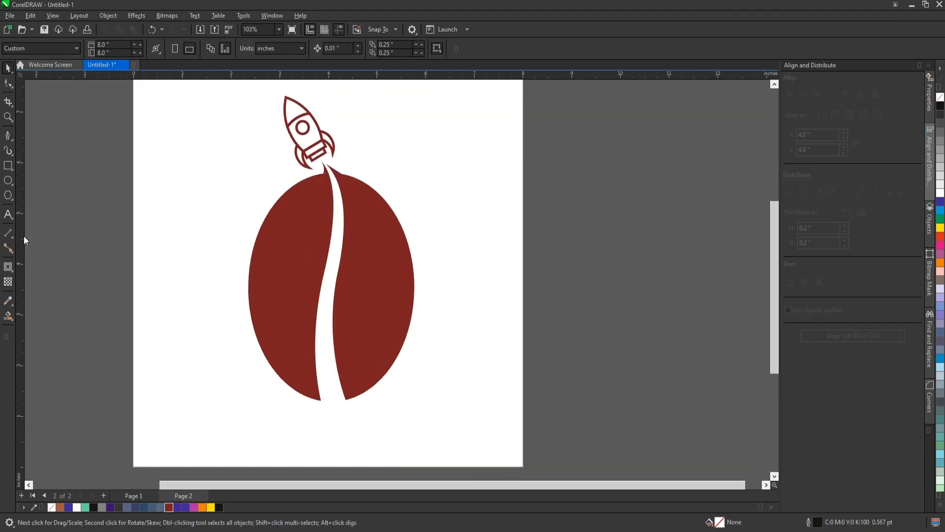
Step: Draw seven overlapping circles of varied sizes, the right-hand one about 1 in across, along the bean's lower end
{"action": "left_click", "coordinate": [8, 181]}
{"action": "mouse_move", "coordinate": [249, 375]}
{"action": "left_mouse_down"}
{"action": "mouse_move", "coordinate": [317, 431]}
{"action": "mouse_move", "coordinate": [304, 389]}
{"action": "mouse_move", "coordinate": [352, 426]}
{"action": "left_mouse_up"}
{"action": "scroll", "coordinate": [331, 412], "scroll_direction": "up", "scroll_amount": 2}
{"action": "mouse_move", "coordinate": [398, 370]}
{"action": "left_mouse_down"}
{"action": "mouse_move", "coordinate": [352, 407]}
{"action": "mouse_move", "coordinate": [344, 339]}
{"action": "left_mouse_up"}
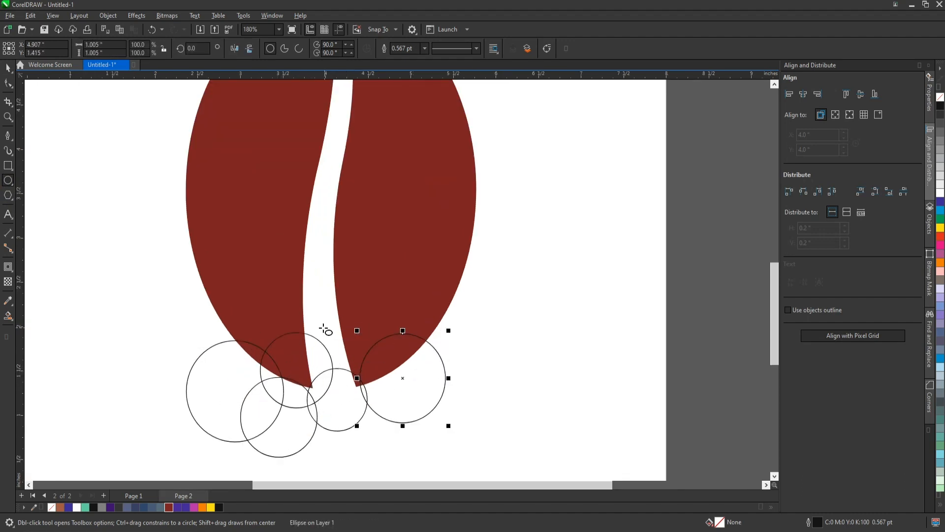
{"action": "left_click_drag", "start_coordinate": [364, 401], "coordinate": [353, 396]}
{"action": "left_click_drag", "start_coordinate": [342, 336], "coordinate": [389, 386]}
{"action": "scroll", "coordinate": [382, 341], "scroll_direction": "down", "scroll_amount": 3}
Step: Extend the cluster with one circle on its right and three larger ones below, the lower-left one about 1.16 in across
{"action": "left_click_drag", "start_coordinate": [449, 336], "coordinate": [412, 409]}
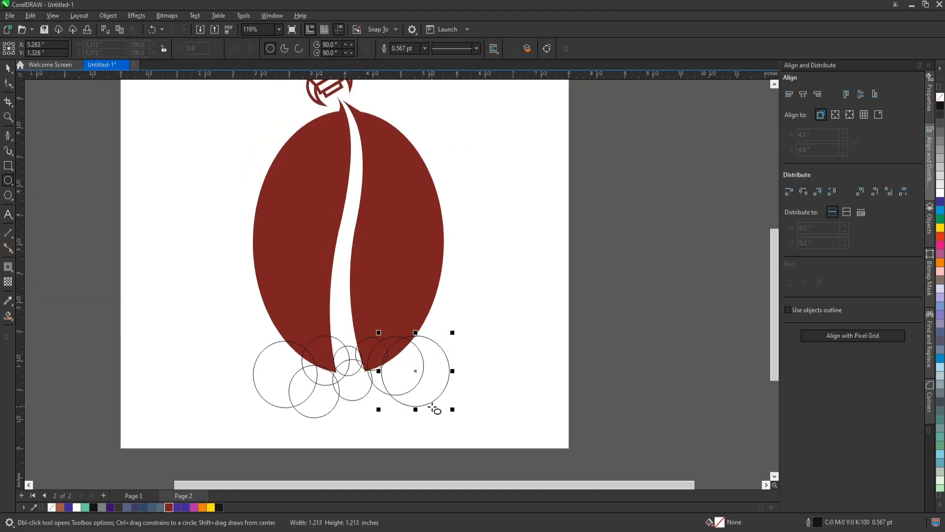
{"action": "key", "text": "ctrl+z"}
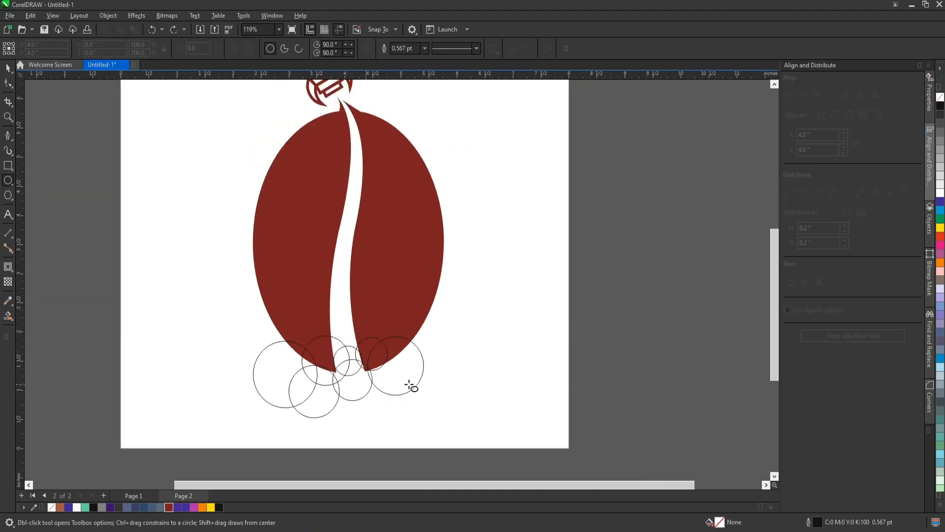
{"action": "left_click_drag", "start_coordinate": [436, 399], "coordinate": [445, 407]}
{"action": "left_click_drag", "start_coordinate": [361, 383], "coordinate": [419, 423]}
{"action": "left_click_drag", "start_coordinate": [314, 392], "coordinate": [380, 423]}
{"action": "left_click_drag", "start_coordinate": [269, 382], "coordinate": [351, 423]}
Step: Fill all eleven circles with white and weld them into a single cloud shape
{"action": "key", "text": "space"}
{"action": "left_click_drag", "start_coordinate": [488, 317], "coordinate": [222, 469]}
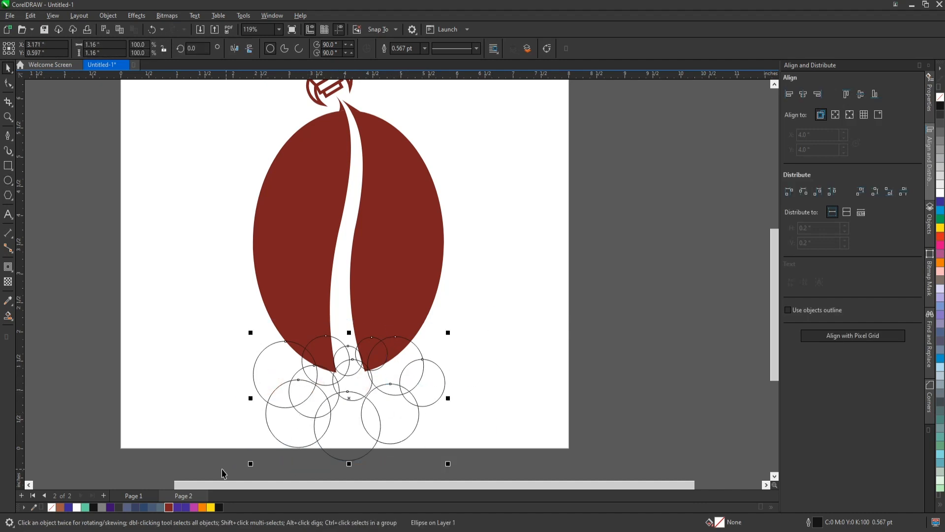
{"action": "left_click", "coordinate": [78, 507]}
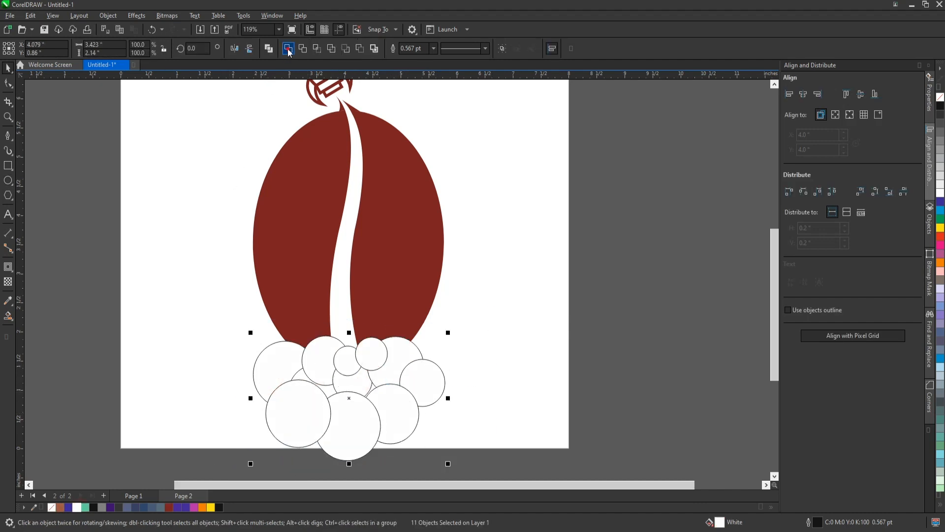
{"action": "left_click", "coordinate": [289, 49]}
Step: Delete the leftover nodes of the small gap inside the cloud with the Shape tool
{"action": "left_click", "coordinate": [9, 84]}
{"action": "left_click_drag", "start_coordinate": [384, 374], "coordinate": [353, 409]}
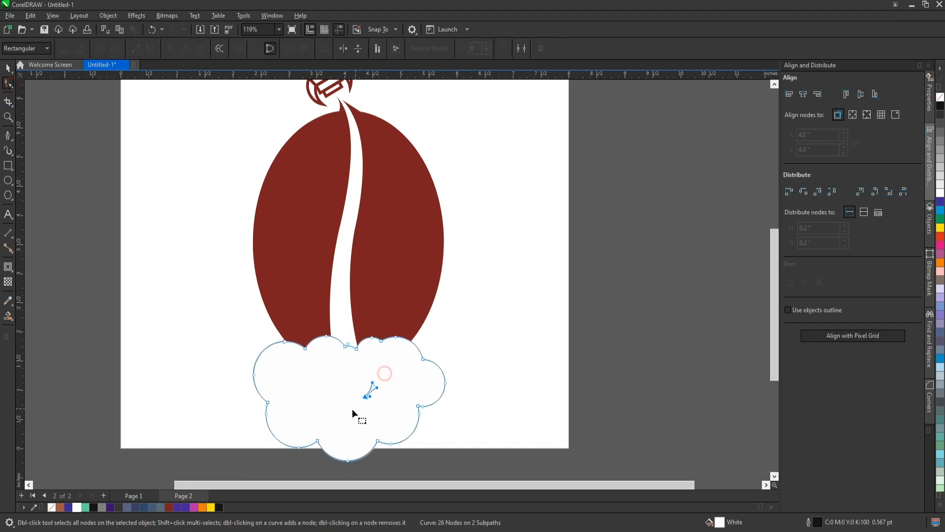
{"action": "key", "text": "Delete"}
{"action": "scroll", "coordinate": [355, 408], "scroll_direction": "down", "scroll_amount": 1}
{"action": "key", "text": "space"}
{"action": "scroll", "coordinate": [380, 394], "scroll_direction": "up", "scroll_amount": 2}
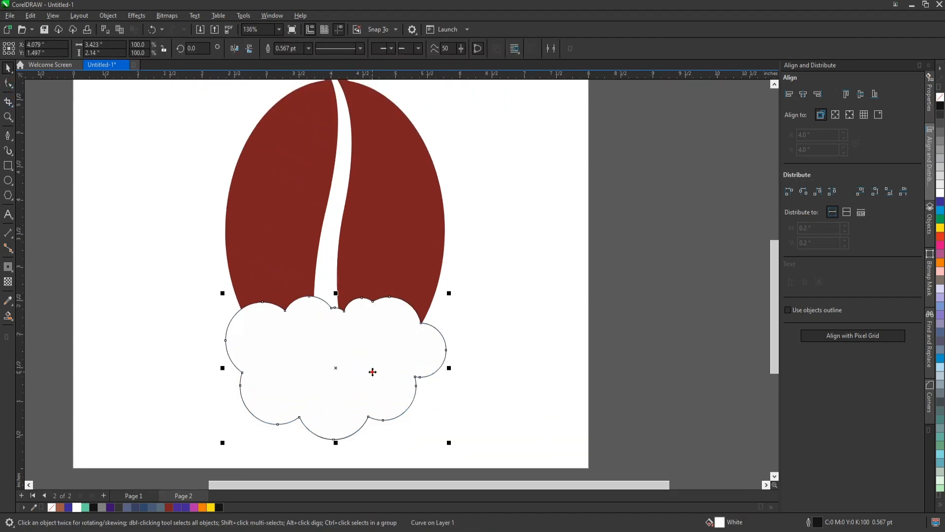
Step: Scale the cloud down proportionally to about 3.2 in wide and color its outline dark red
{"action": "scroll", "coordinate": [374, 365], "scroll_direction": "down", "scroll_amount": 3}
{"action": "key", "text": "Escape"}
{"action": "left_click", "coordinate": [364, 373]}
{"action": "scroll", "coordinate": [377, 339], "scroll_direction": "up", "scroll_amount": 3}
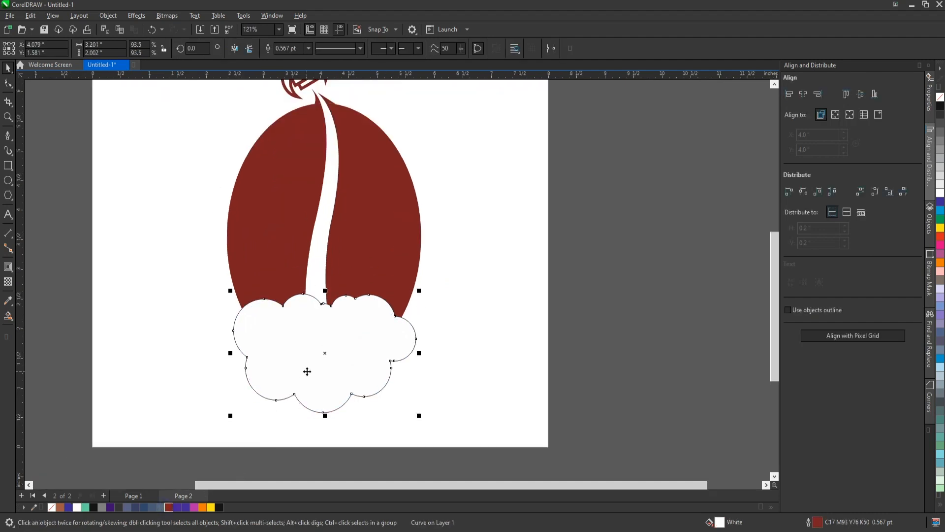
Step: Thicken the cloud's dark red outline to 8 pt
{"action": "left_click", "coordinate": [309, 48]}
{"action": "left_click", "coordinate": [283, 128]}
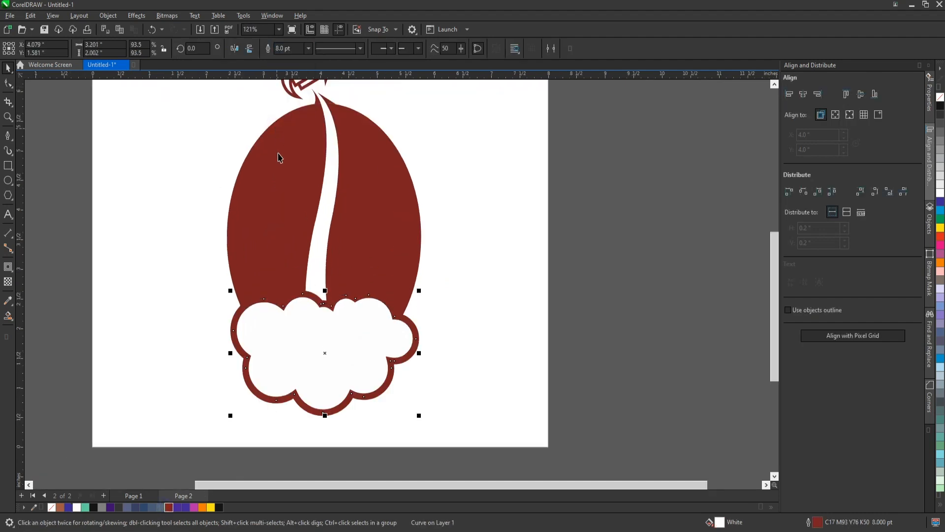
{"action": "scroll", "coordinate": [371, 365], "scroll_direction": "down", "scroll_amount": 2}
{"action": "scroll", "coordinate": [333, 331], "scroll_direction": "up", "scroll_amount": 4}
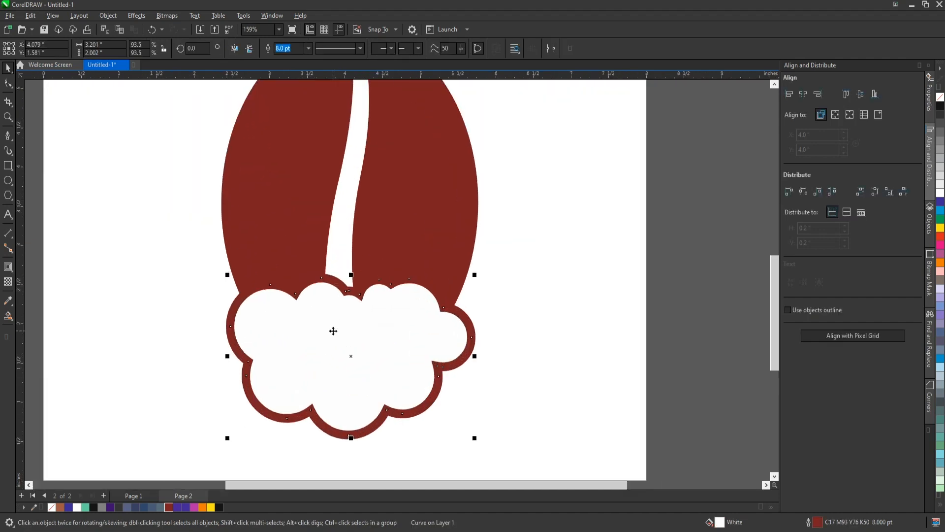
{"action": "scroll", "coordinate": [333, 330], "scroll_direction": "down", "scroll_amount": 3}
{"action": "left_click", "coordinate": [471, 327]}
{"action": "left_click", "coordinate": [361, 363]}
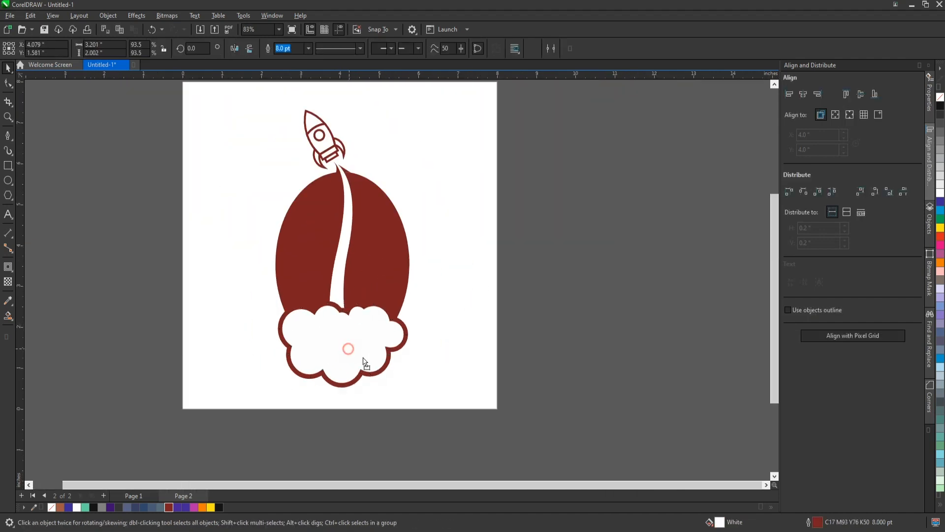
Step: Remove the cloud's outline and shift the cloud slightly to the right
{"action": "right_click", "coordinate": [52, 507]}
{"action": "scroll", "coordinate": [355, 344], "scroll_direction": "up", "scroll_amount": 2}
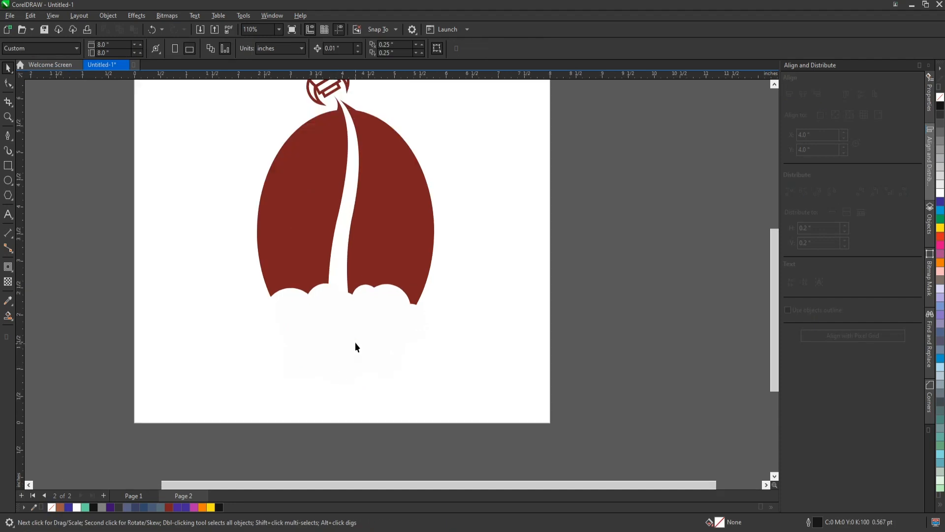
{"action": "scroll", "coordinate": [368, 326], "scroll_direction": "up", "scroll_amount": 3}
{"action": "left_click_drag", "start_coordinate": [368, 325], "coordinate": [403, 321]}
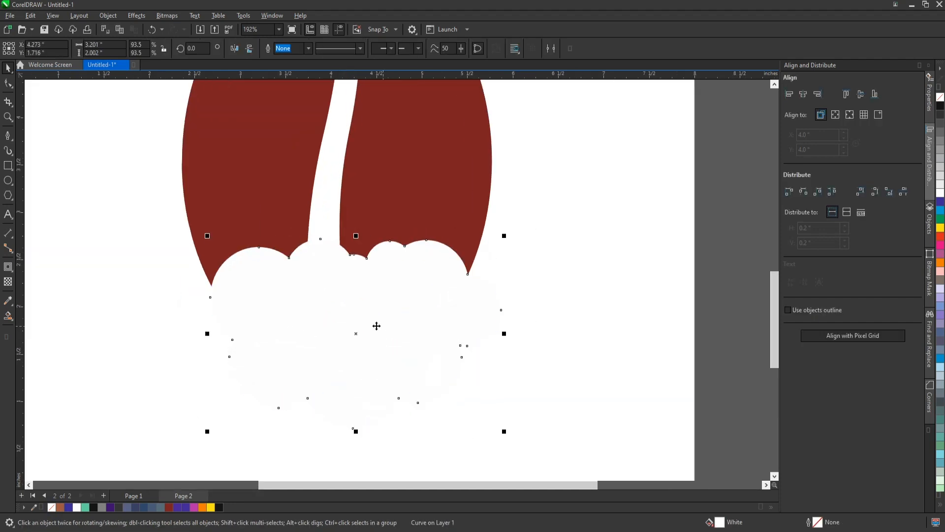
Step: Give the cloud a thin black outline
{"action": "scroll", "coordinate": [362, 328], "scroll_direction": "down", "scroll_amount": 3}
{"action": "left_click", "coordinate": [453, 386]}
{"action": "scroll", "coordinate": [358, 344], "scroll_direction": "up", "scroll_amount": 1}
{"action": "left_click", "coordinate": [358, 347]}
{"action": "right_click", "coordinate": [219, 508]}
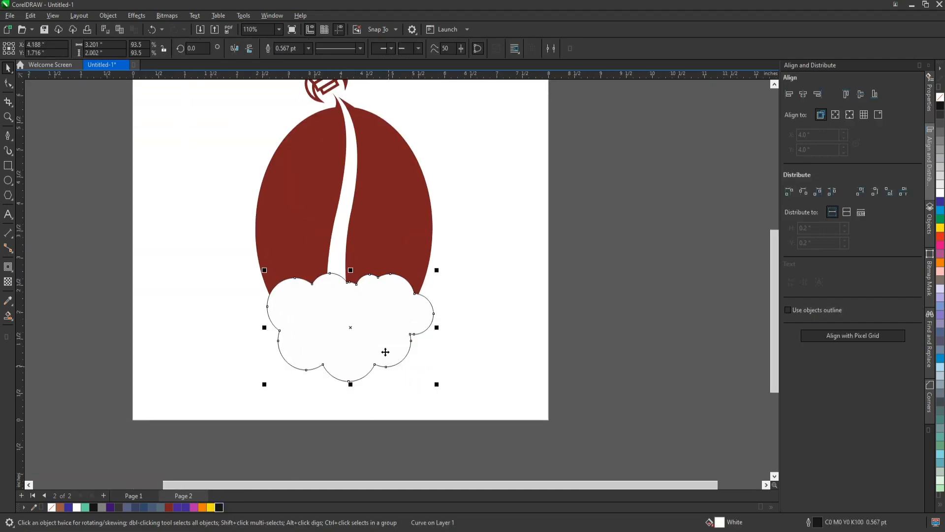
Step: Position the cloud centrally over the bean's lower end and remove its outline
{"action": "scroll", "coordinate": [379, 347], "scroll_direction": "up", "scroll_amount": 1}
{"action": "scroll", "coordinate": [374, 345], "scroll_direction": "down", "scroll_amount": 2}
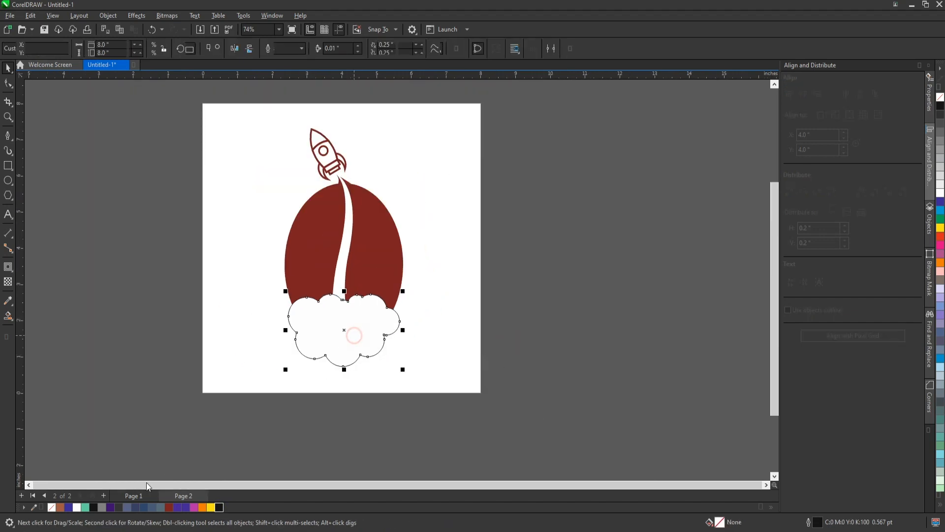
{"action": "right_click", "coordinate": [52, 508]}
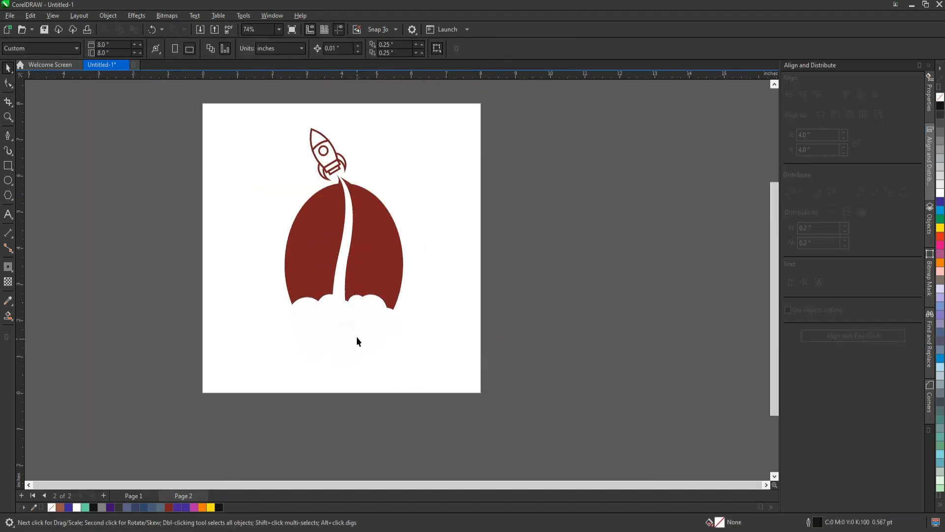
{"action": "scroll", "coordinate": [357, 335], "scroll_direction": "up", "scroll_amount": 1}
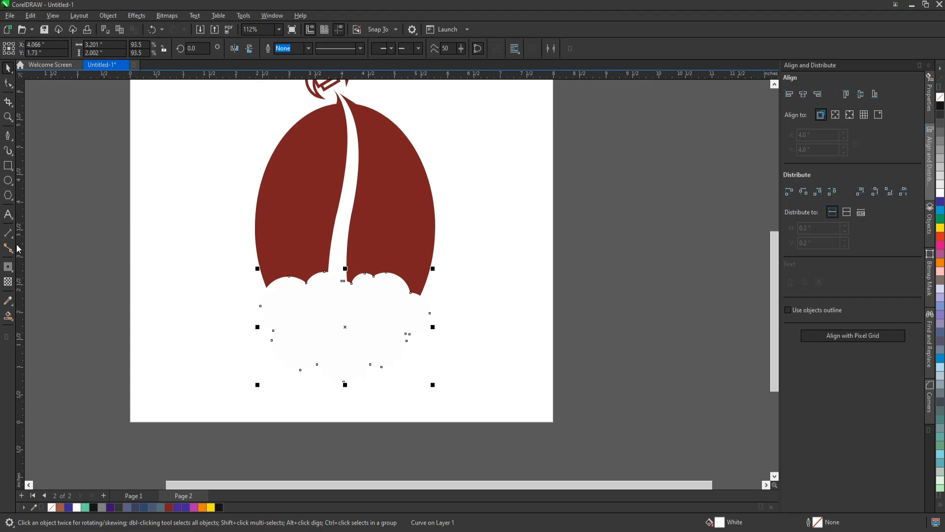
Step: Add a one-step outside contour of about 0.119 in around the cloud and break it apart into a separate shape
{"action": "left_click", "coordinate": [12, 269]}
{"action": "left_click_drag", "start_coordinate": [341, 356], "coordinate": [356, 389]}
{"action": "key", "text": "space"}
{"action": "right_click", "coordinate": [435, 311]}
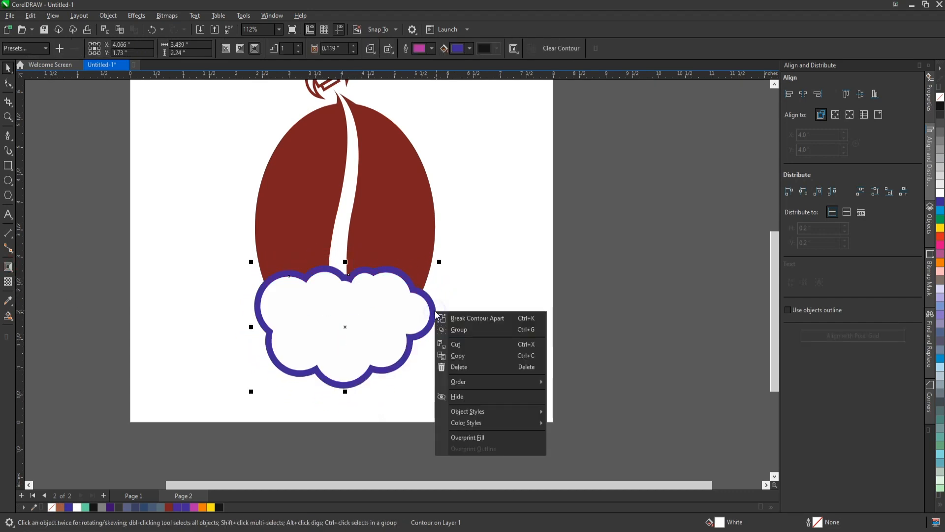
{"action": "left_click", "coordinate": [473, 318]}
{"action": "left_click", "coordinate": [509, 308]}
Step: Fill the separated contour shape behind the cloud with the bean's dark red
{"action": "left_click", "coordinate": [435, 311]}
{"action": "left_click", "coordinate": [169, 507]}
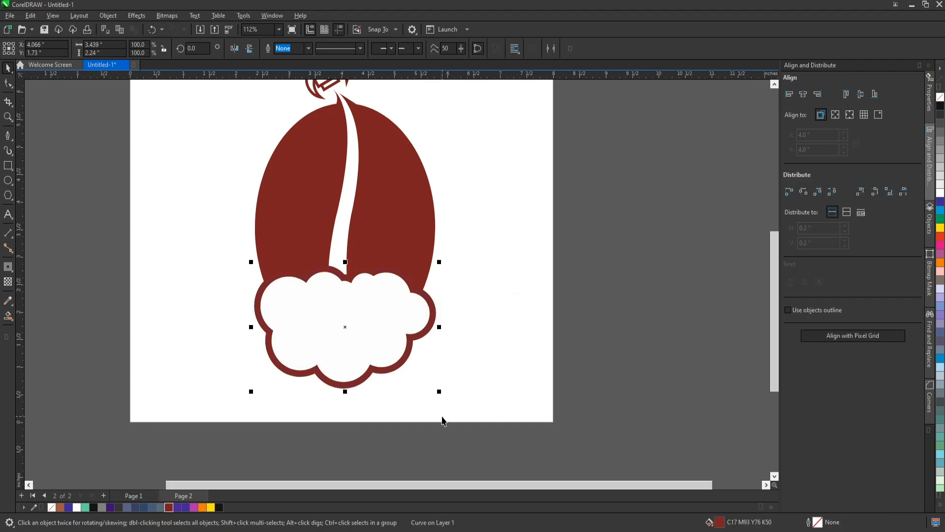
{"action": "left_click", "coordinate": [477, 341]}
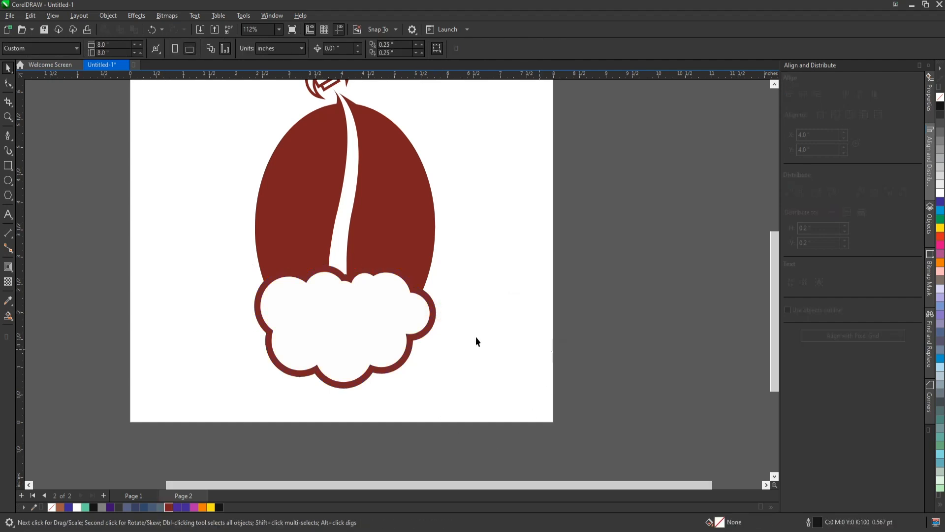
Step: Draw a rectangle about 2.5 by 1.4 in over the cloud's upper edge, spanning most of the cloud's width
{"action": "left_click", "coordinate": [434, 317]}
{"action": "left_click", "coordinate": [8, 166]}
{"action": "left_click_drag", "start_coordinate": [309, 246], "coordinate": [356, 298]}
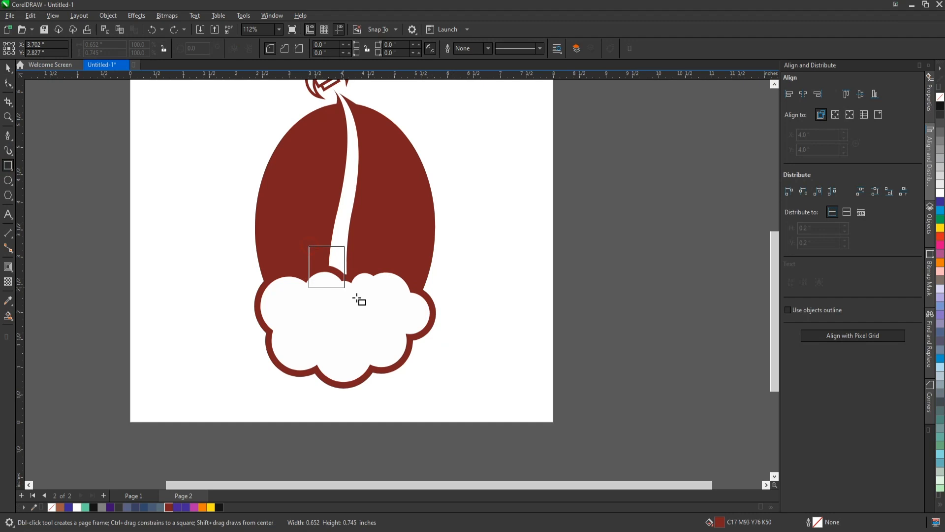
{"action": "left_click_drag", "start_coordinate": [404, 323], "coordinate": [411, 323]}
{"action": "left_click_drag", "start_coordinate": [306, 284], "coordinate": [275, 284]}
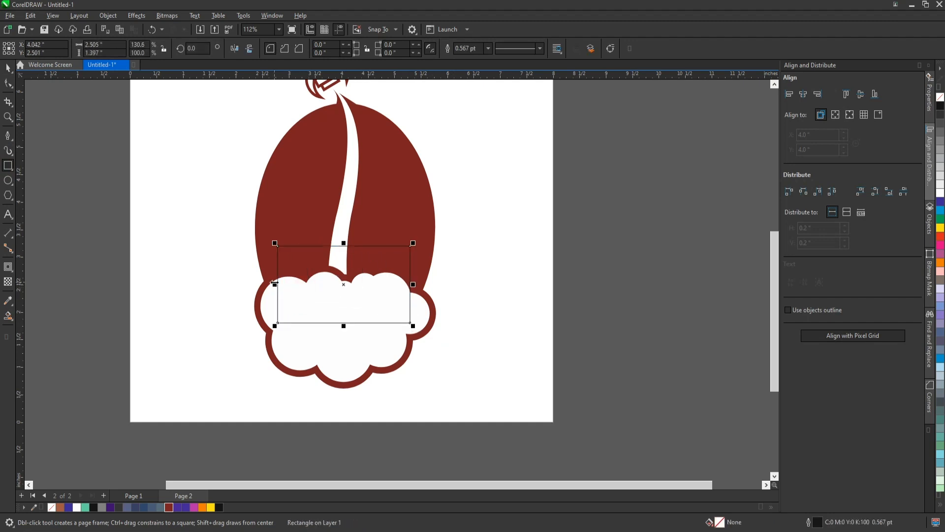
Step: Cut the dark red contour shape with the rectangle so its border is removed where the cloud overlaps the bean
{"action": "left_click", "coordinate": [436, 309], "text": "shift"}
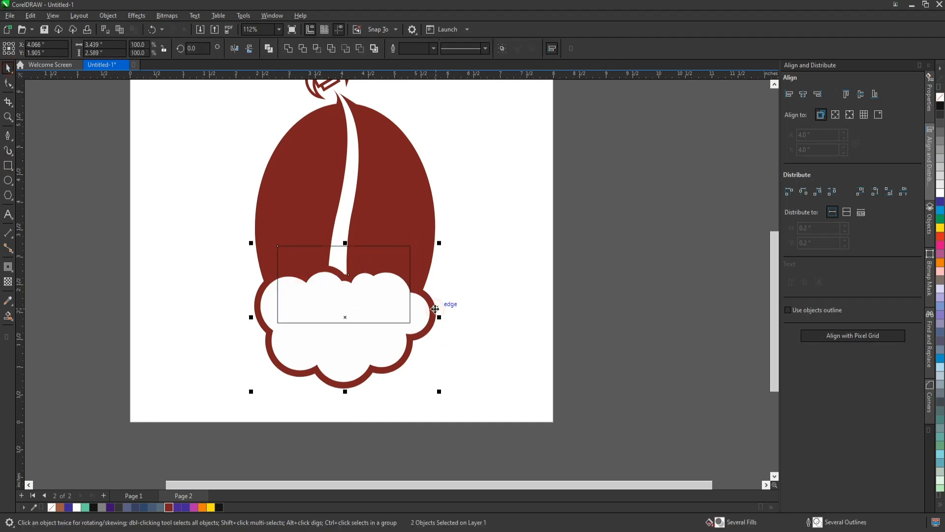
{"action": "left_click", "coordinate": [362, 50]}
{"action": "left_click", "coordinate": [535, 244]}
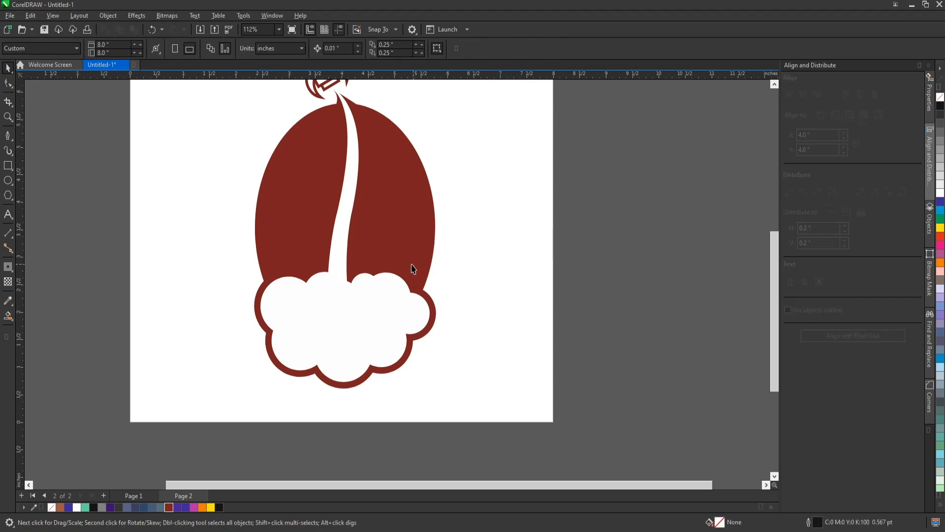
Step: Group the rocket, bean and cloud pieces and shift the whole group slightly down the page
{"action": "scroll", "coordinate": [394, 279], "scroll_direction": "down", "scroll_amount": 2}
{"action": "scroll", "coordinate": [381, 295], "scroll_direction": "down", "scroll_amount": 3}
{"action": "left_click_drag", "start_coordinate": [239, 158], "coordinate": [458, 342]}
{"action": "scroll", "coordinate": [423, 256], "scroll_direction": "up", "scroll_amount": 1}
{"action": "scroll", "coordinate": [365, 253], "scroll_direction": "up", "scroll_amount": 1}
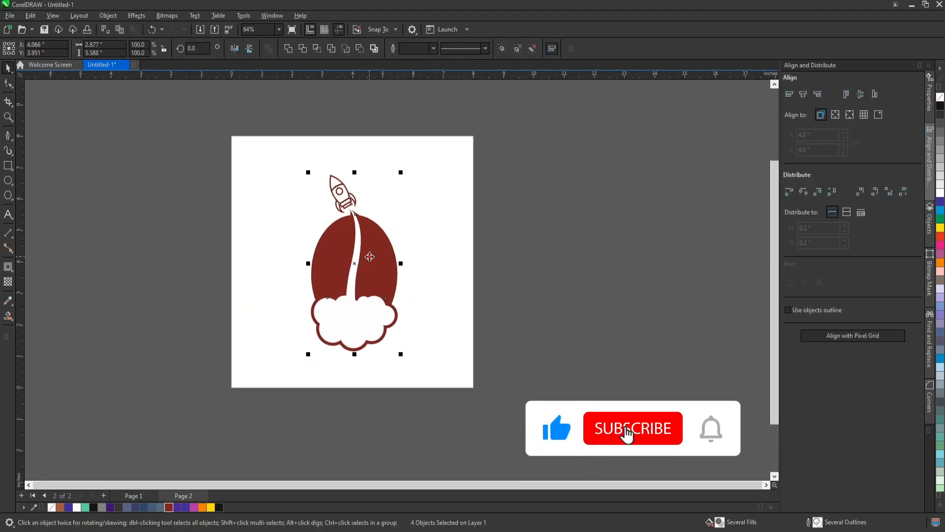
{"action": "left_click", "coordinate": [181, 161]}
{"action": "left_click_drag", "start_coordinate": [181, 161], "coordinate": [456, 390]}
{"action": "left_click", "coordinate": [509, 374]}
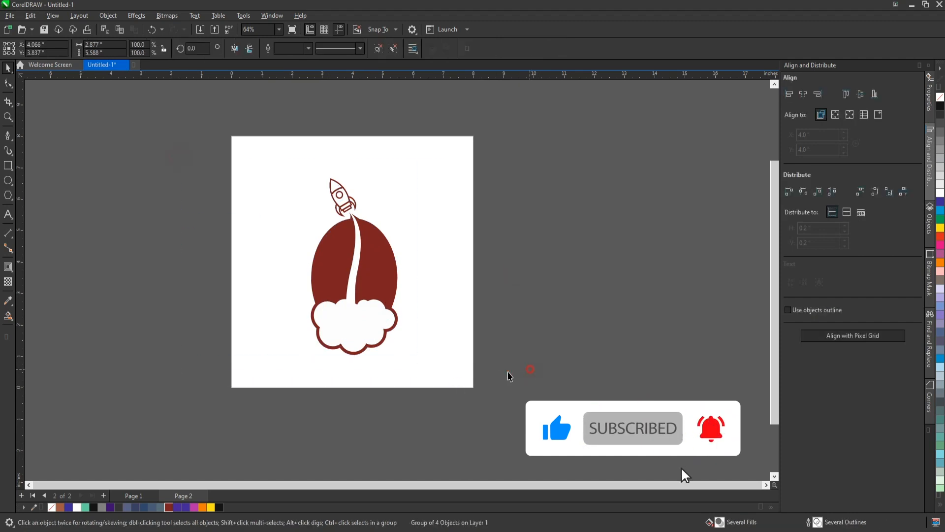
Step: Add the text "COFFEE ROCKET" in 24 pt Moon below the cloud
{"action": "scroll", "coordinate": [389, 360], "scroll_direction": "up", "scroll_amount": 1}
{"action": "left_click", "coordinate": [8, 215]}
{"action": "left_click", "coordinate": [276, 377]}
{"action": "type", "text": "Coffee"}
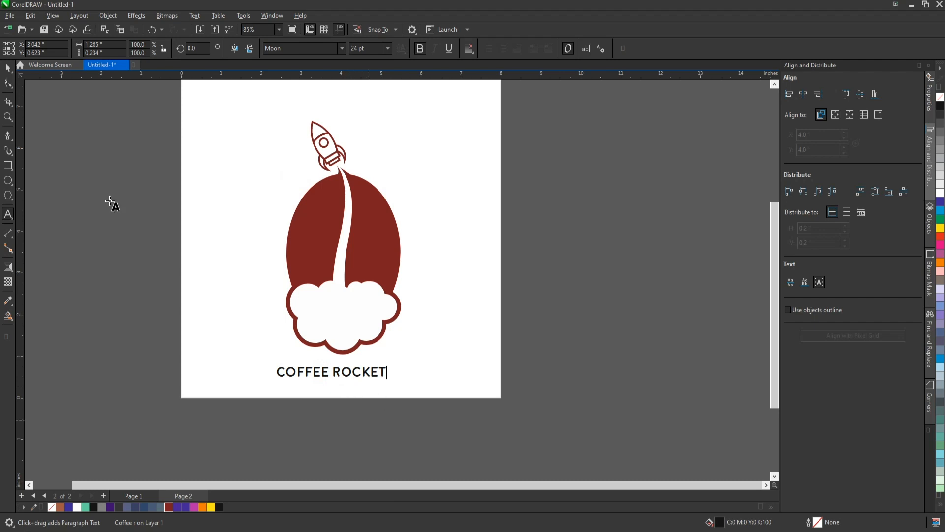
Step: Center the COFFEE ROCKET text under the logo and move it slightly closer to the cloud
{"action": "left_click", "coordinate": [9, 71]}
{"action": "left_click", "coordinate": [363, 433]}
{"action": "scroll", "coordinate": [364, 399], "scroll_direction": "up", "scroll_amount": 2}
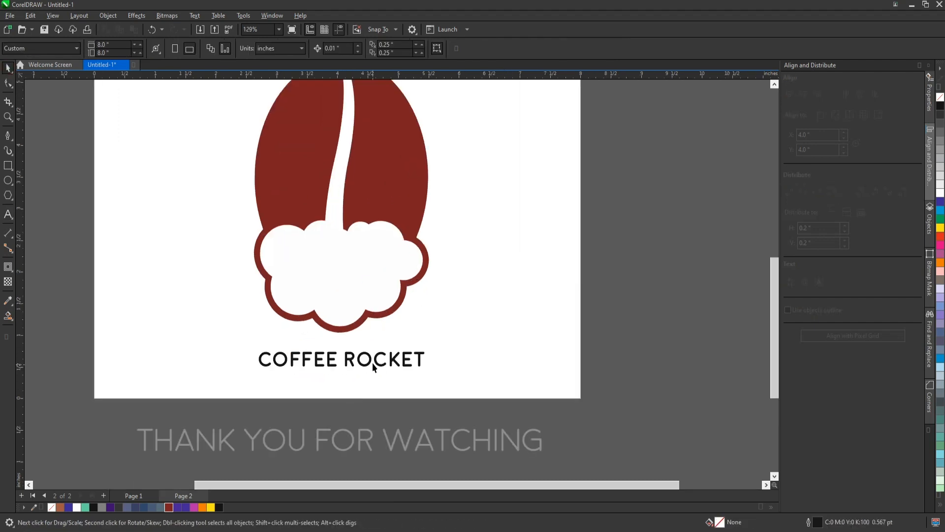
{"action": "left_click", "coordinate": [368, 365]}
{"action": "key", "text": "ctrl+z"}
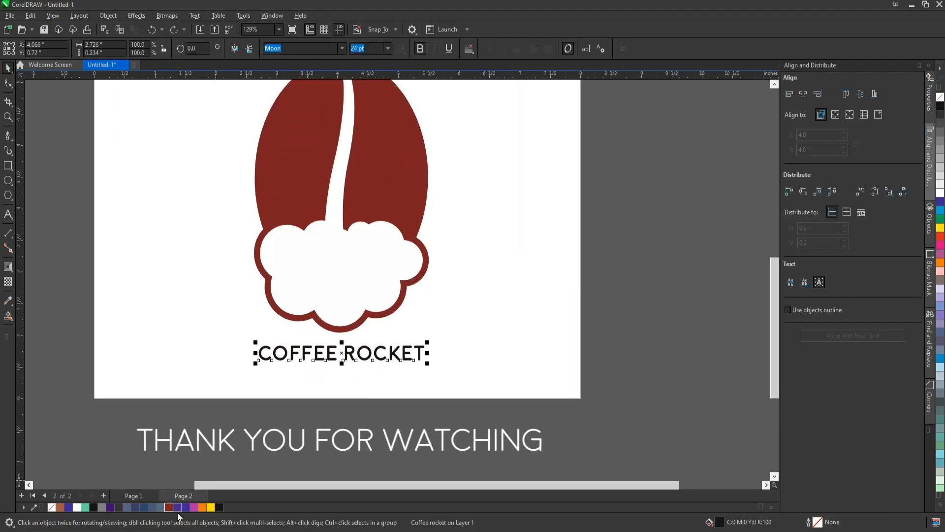
Step: Color the COFFEE ROCKET text dark red, widen its letter spacing to about 3.7 in overall, and select it together with the logo group
{"action": "left_click", "coordinate": [9, 83]}
{"action": "left_click_drag", "start_coordinate": [433, 366], "coordinate": [491, 368]}
{"action": "key", "text": "space"}
{"action": "left_click", "coordinate": [376, 207], "text": "shift"}
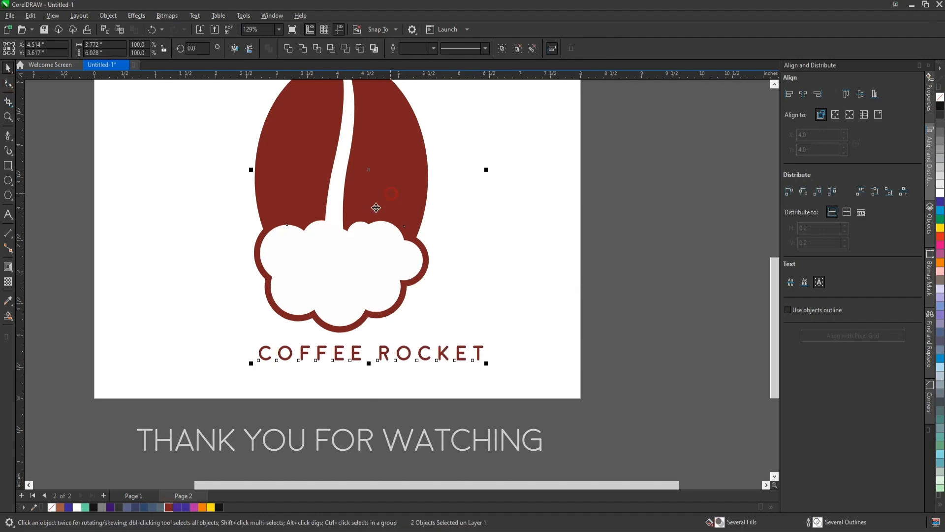